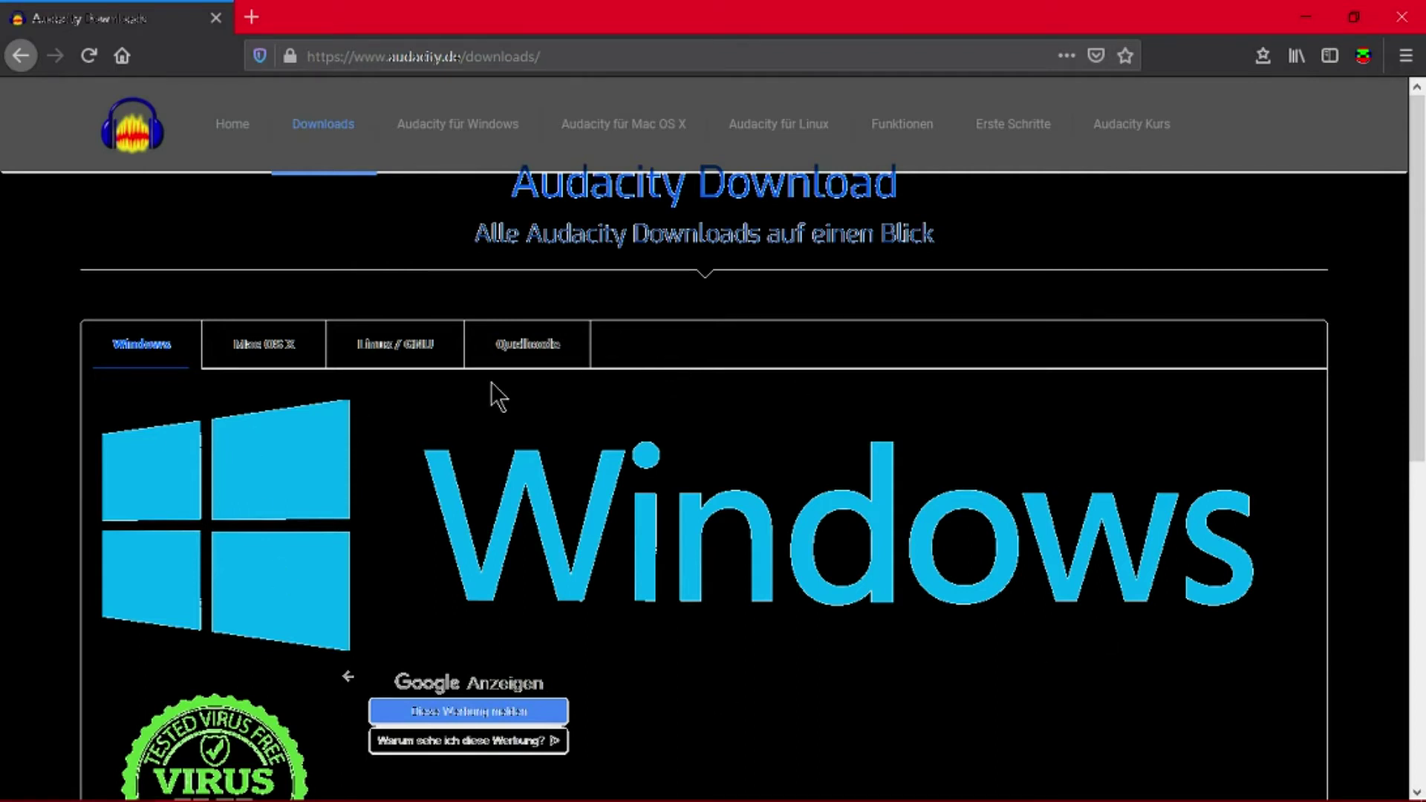
- Look over the Windows section of the Audacity downloads page and minimize the browser
scroll(386, 535, "down", 4)
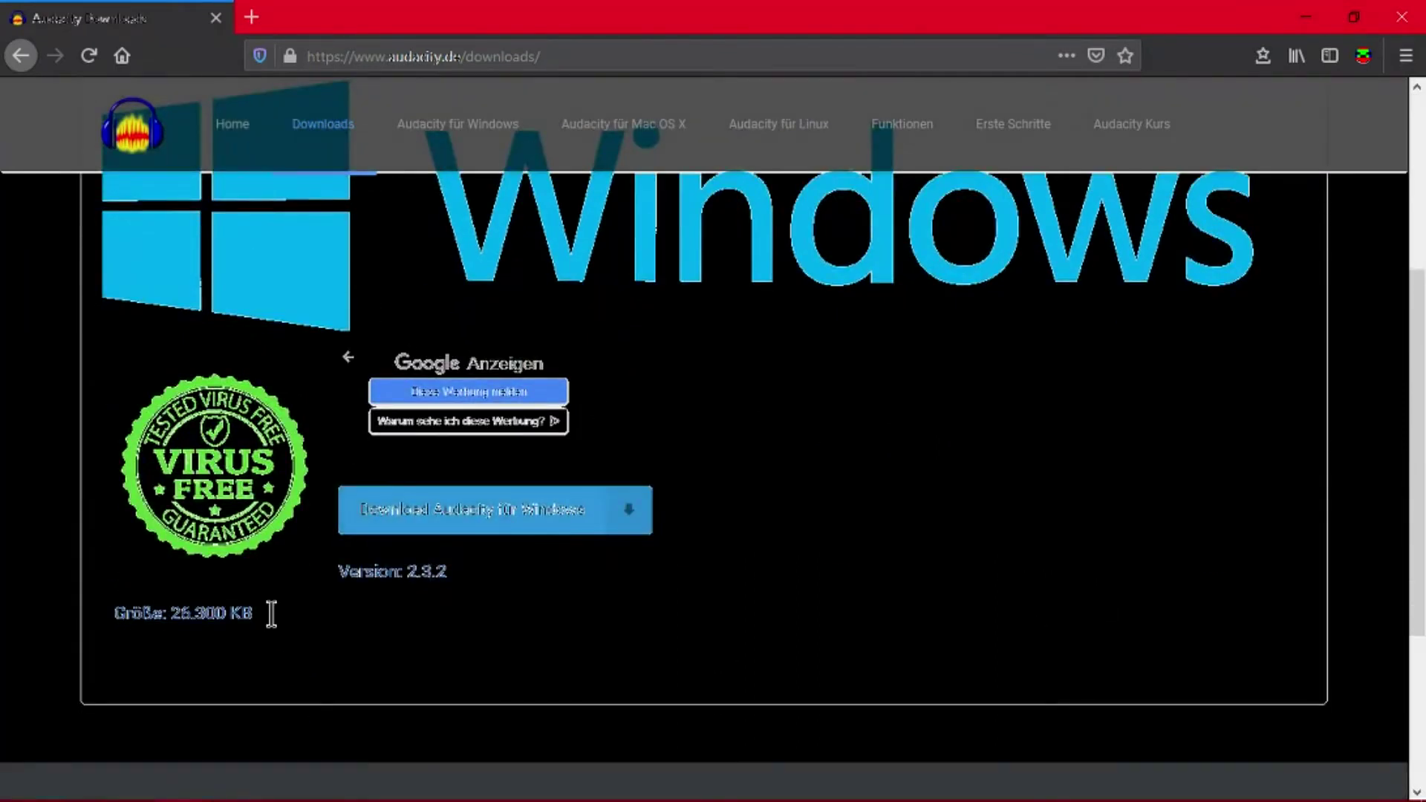
scroll(465, 590, "up", 4)
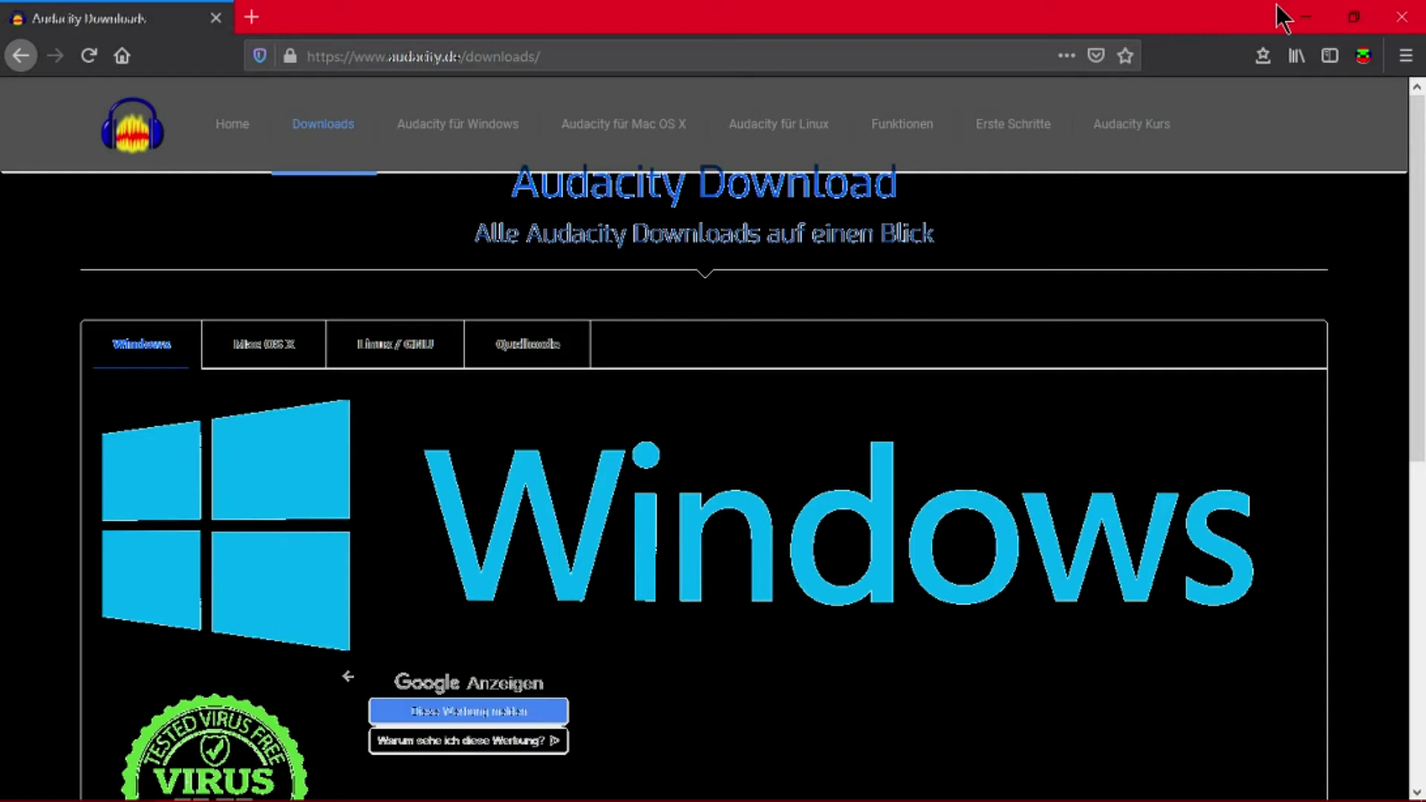
left_click(1300, 17)
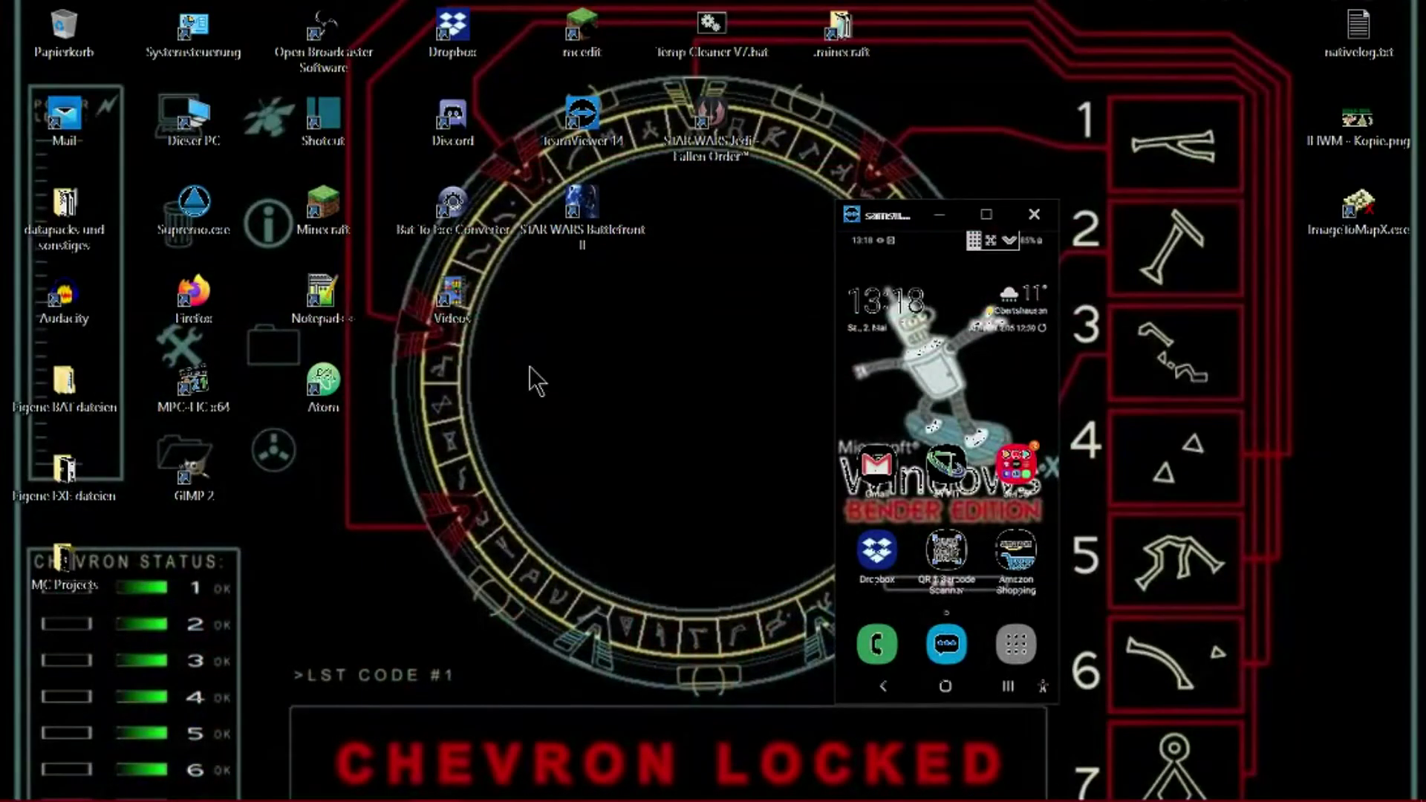
left_click_drag(892, 230, 916, 192)
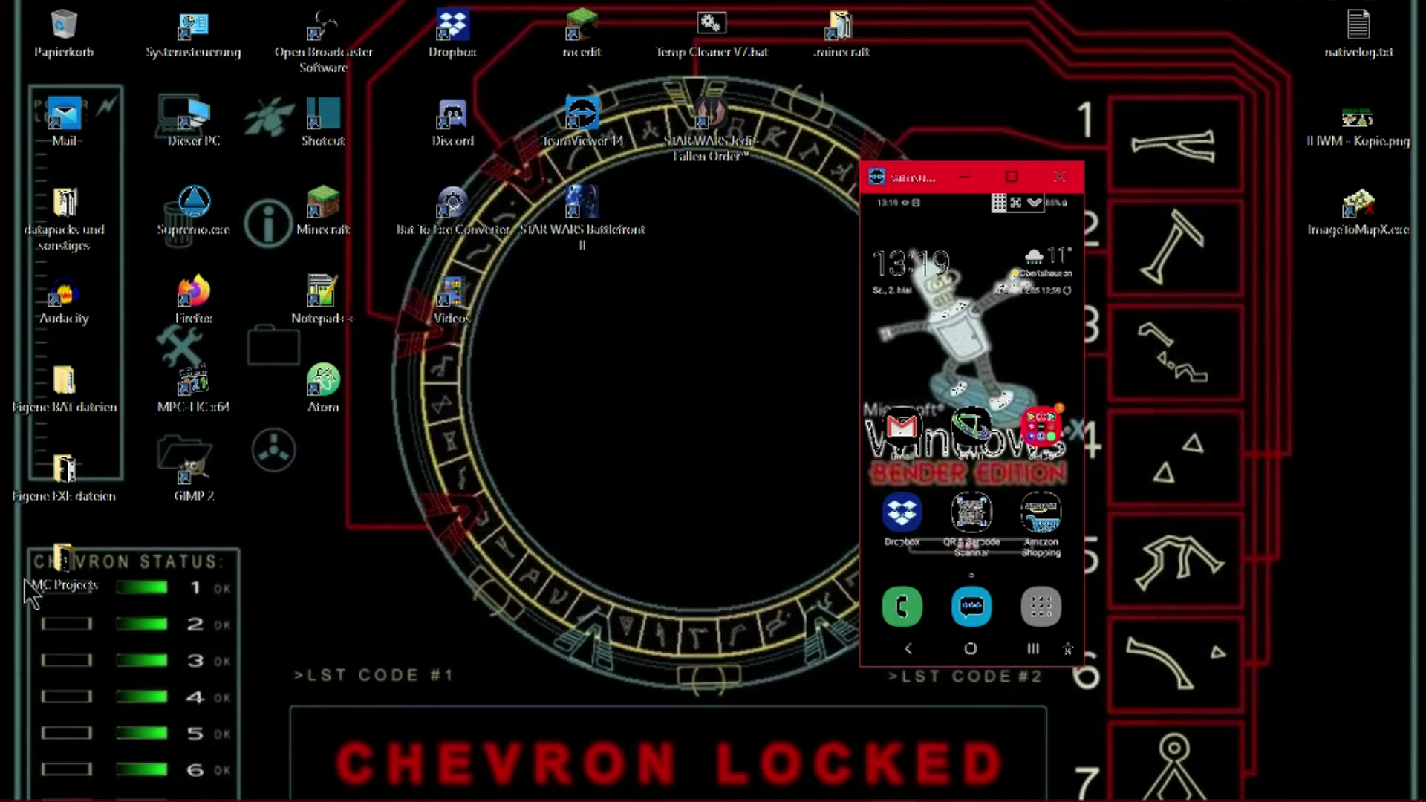
left_click(20, 620)
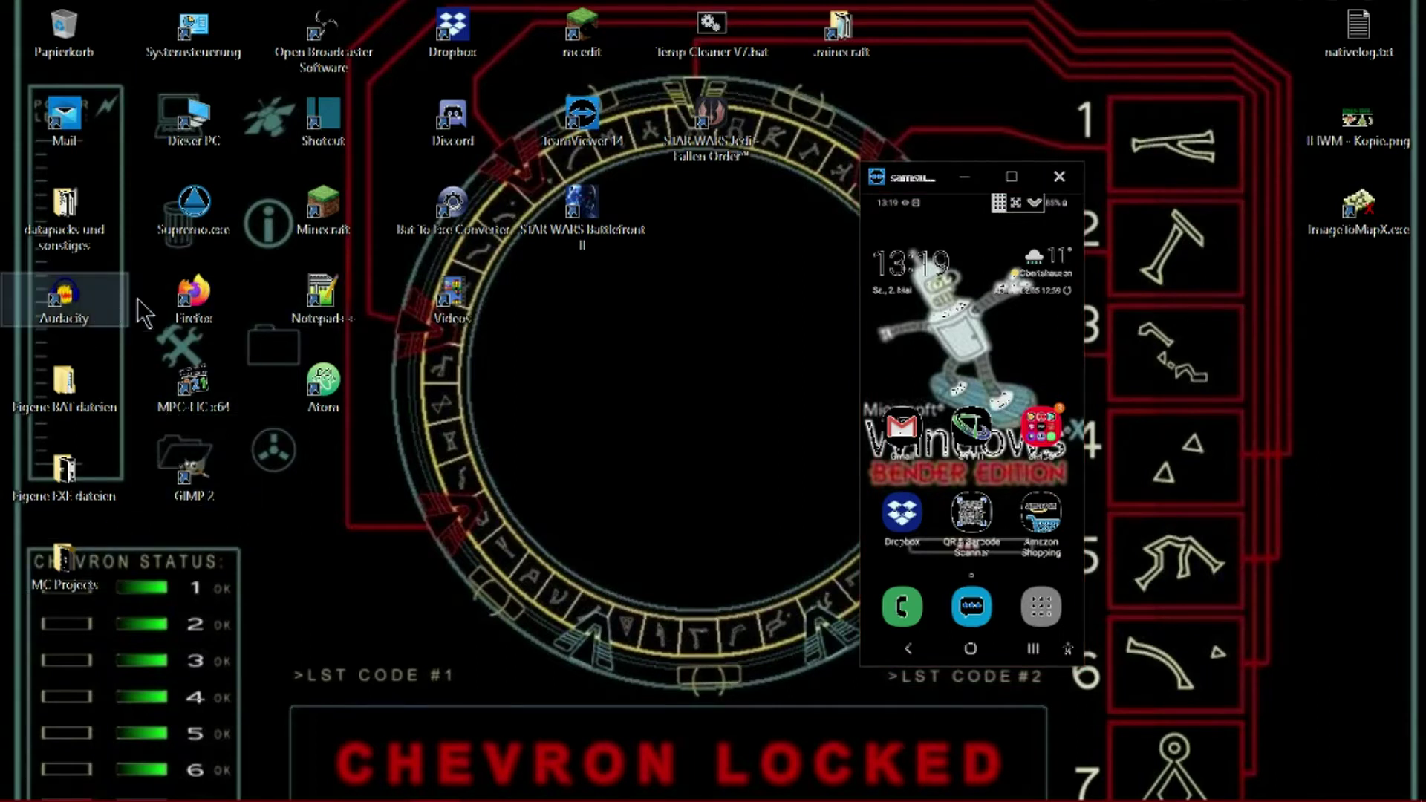
- Browse from the Videos folder through Captures and Trailer Intros und Endcard to the Trakx folder
double_click(418, 299)
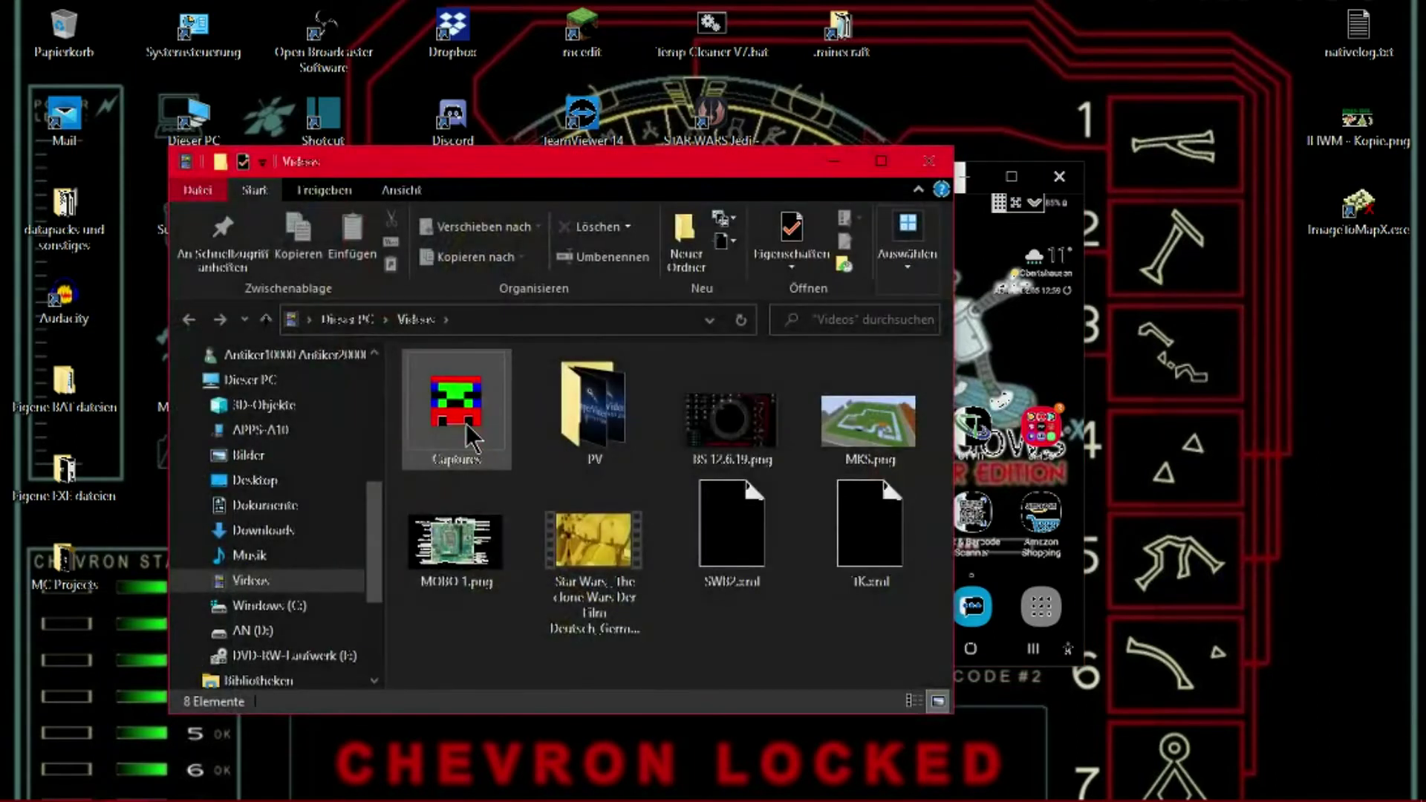
double_click(468, 423)
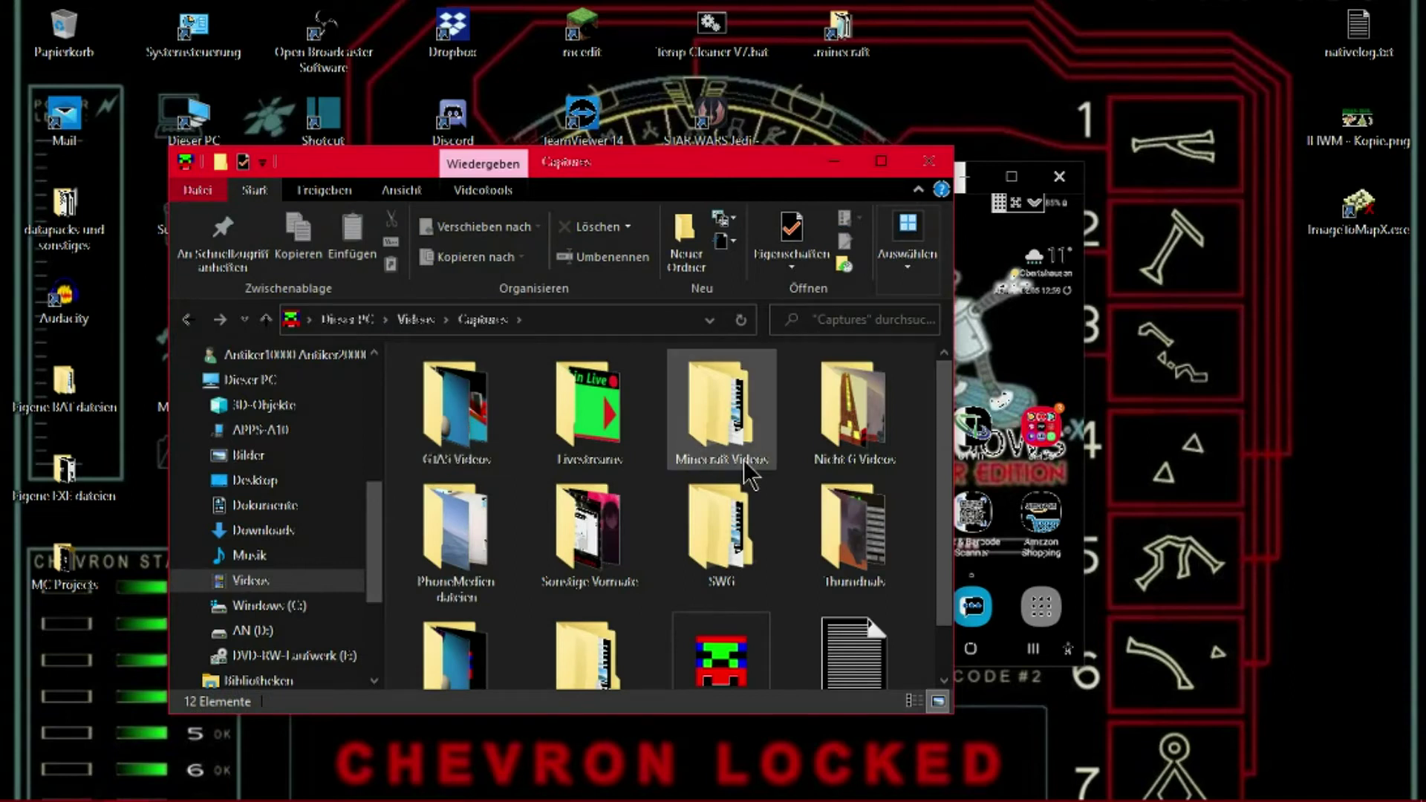
scroll(680, 510, "down", 1)
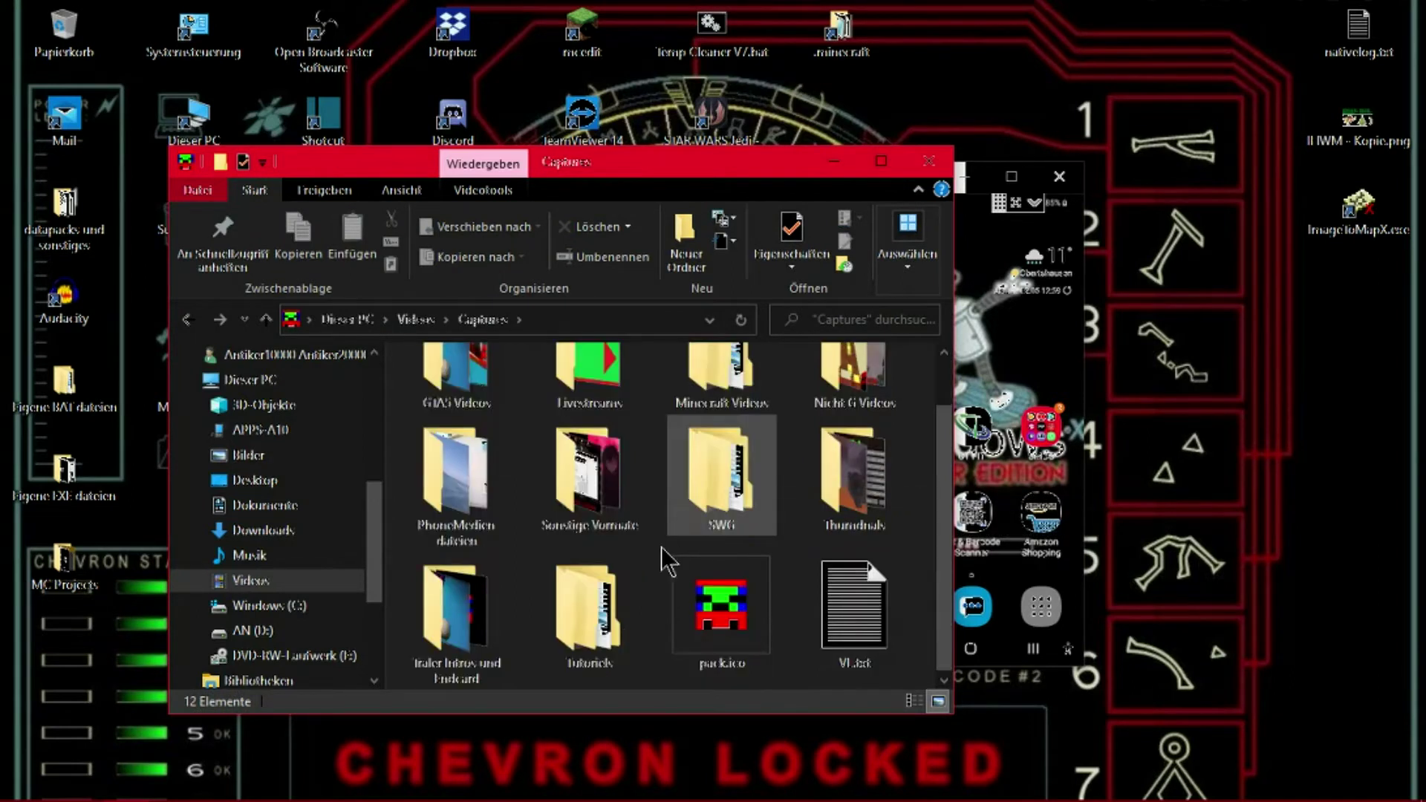
double_click(470, 668)
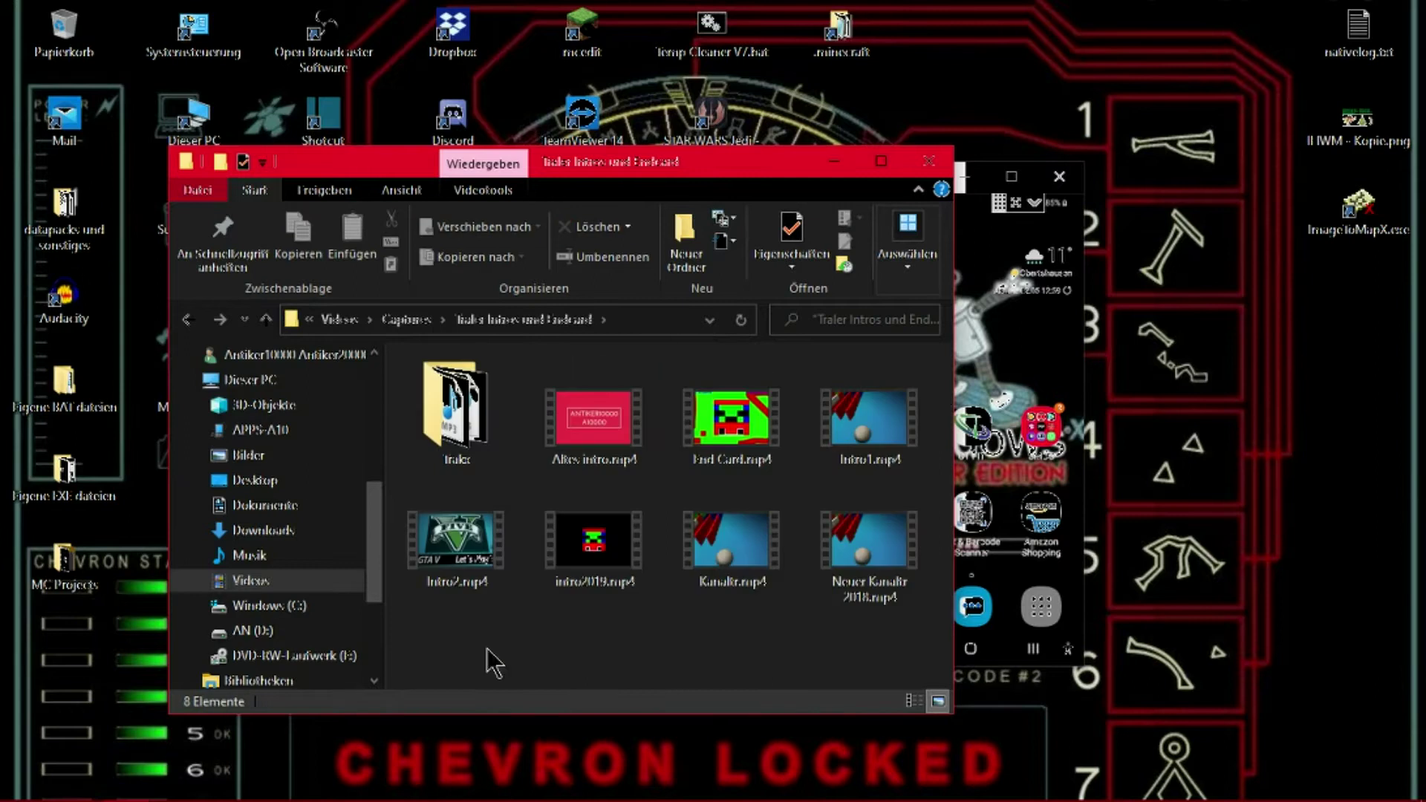
left_click(468, 427)
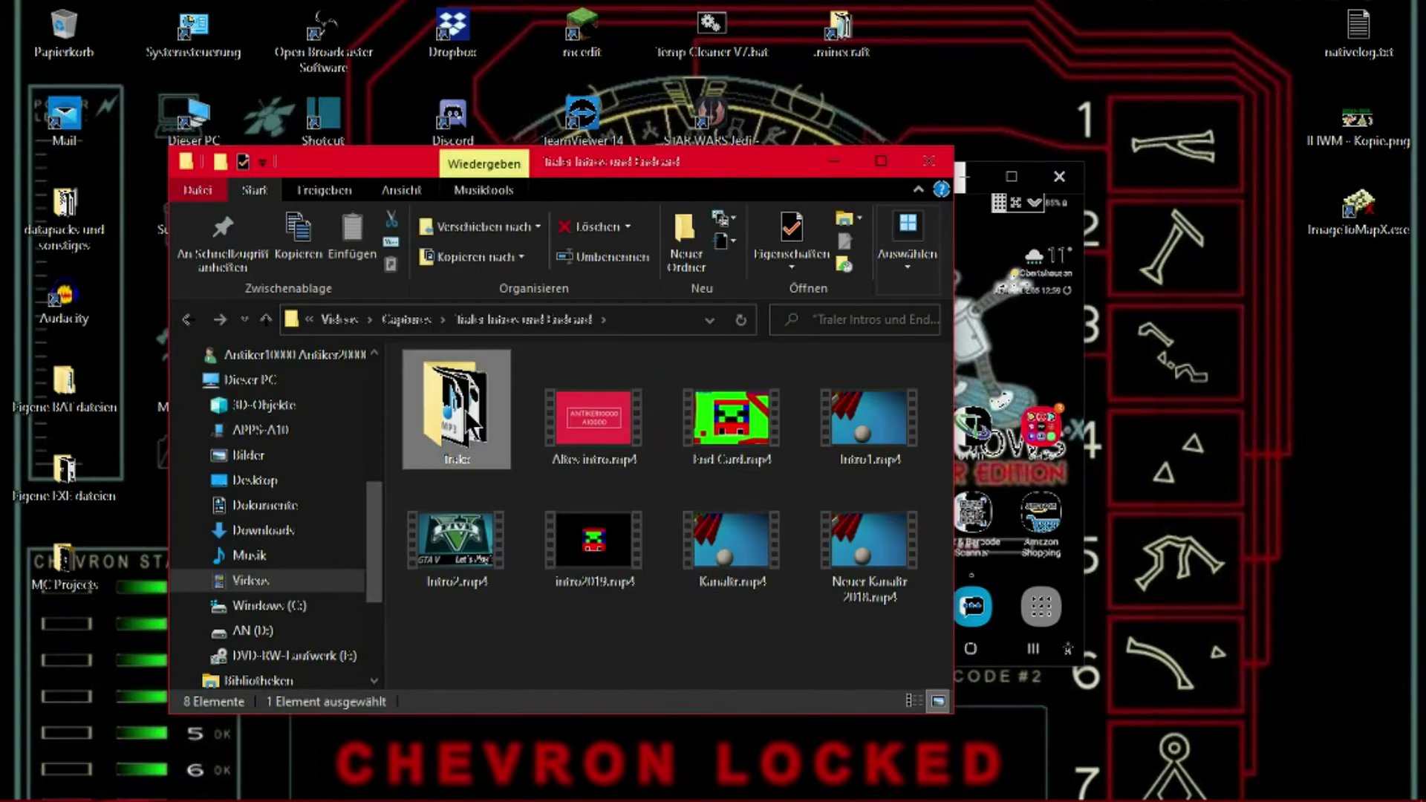
double_click(468, 427)
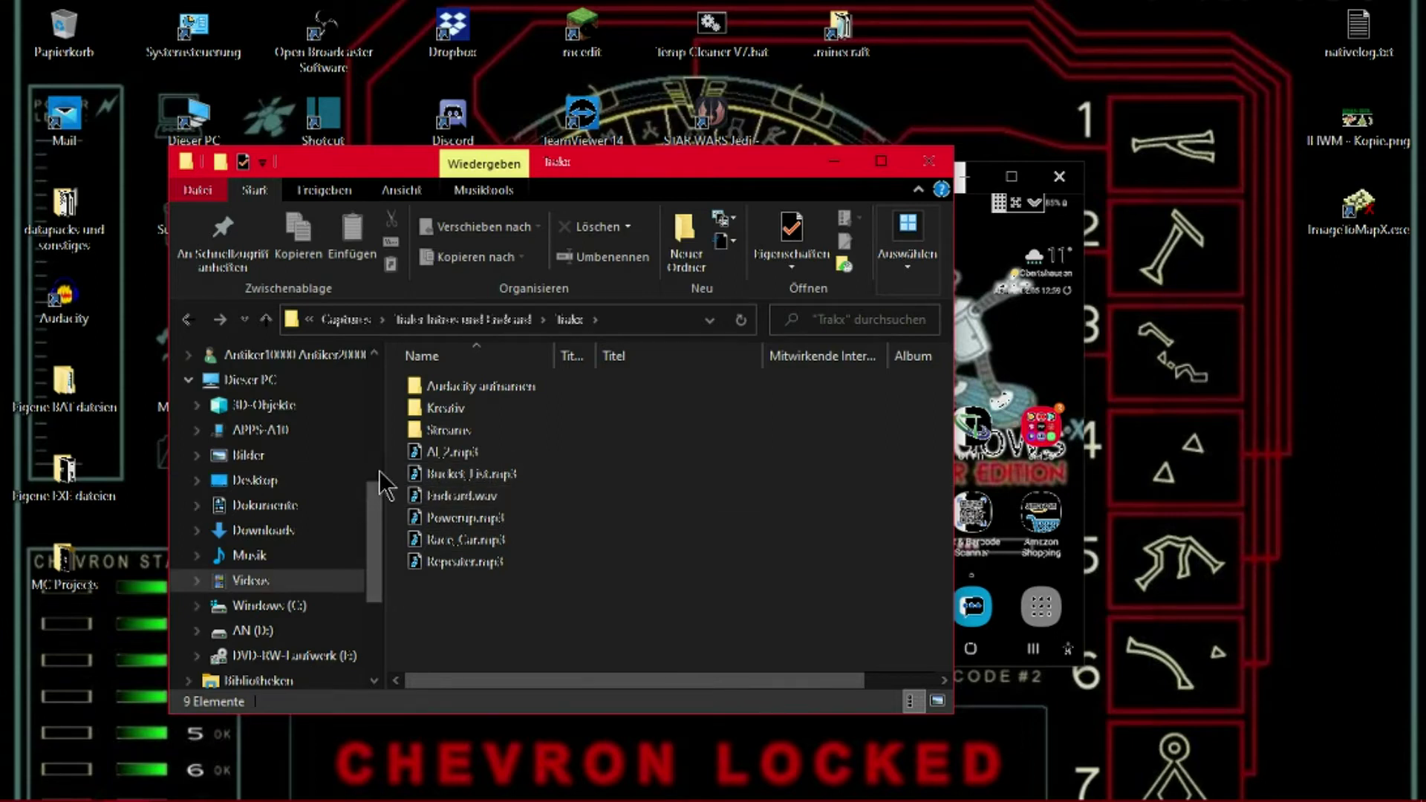
left_click_drag(413, 174, 458, 180)
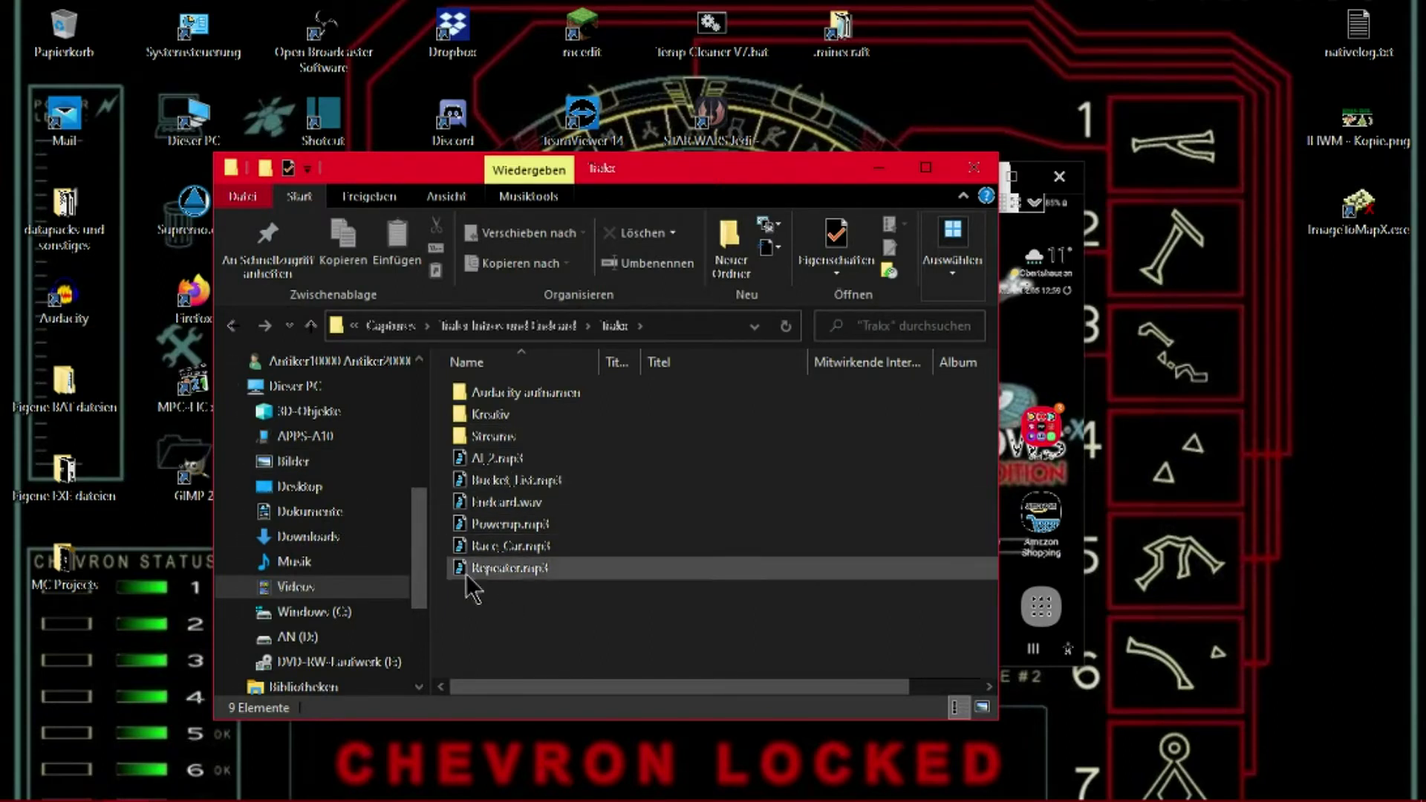
double_click(87, 300)
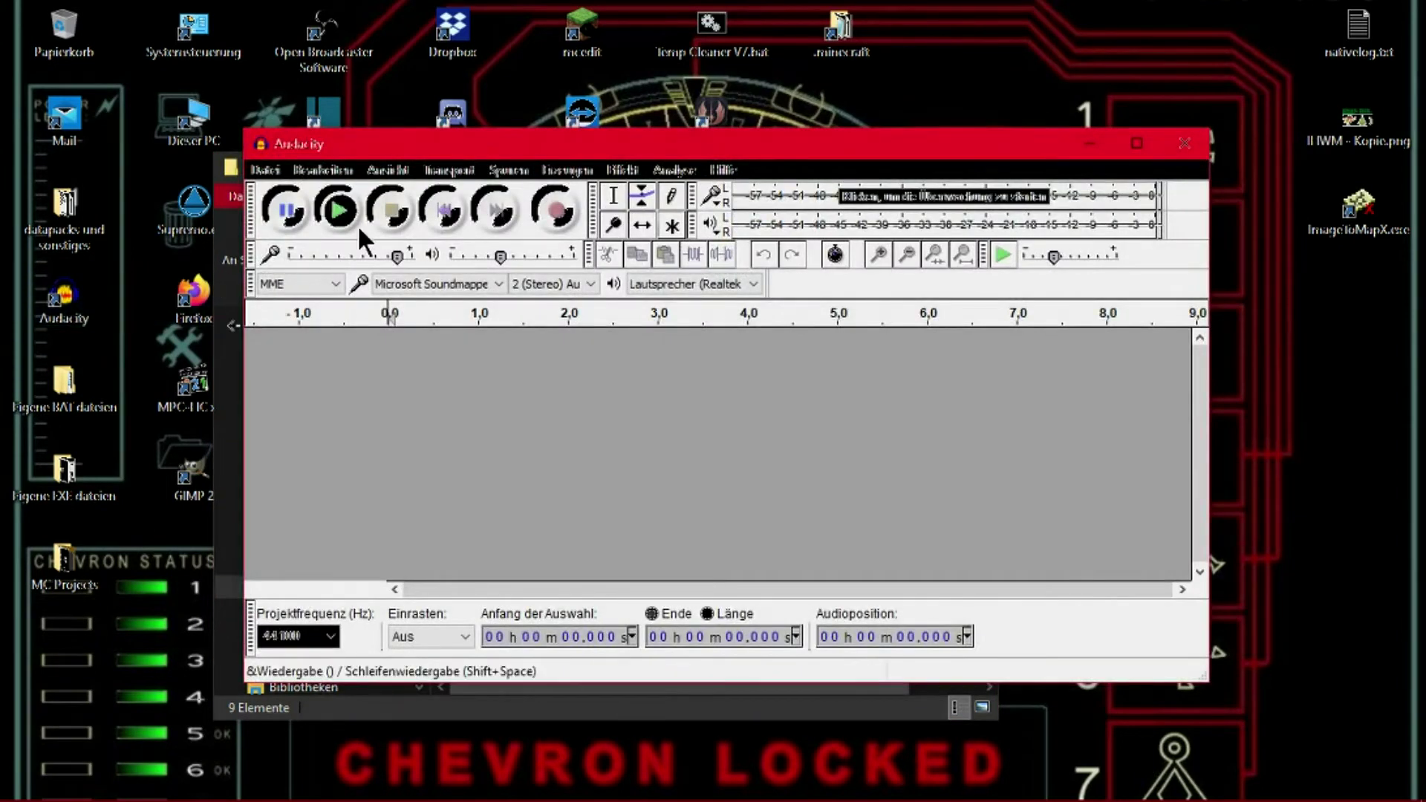
right_click(456, 143)
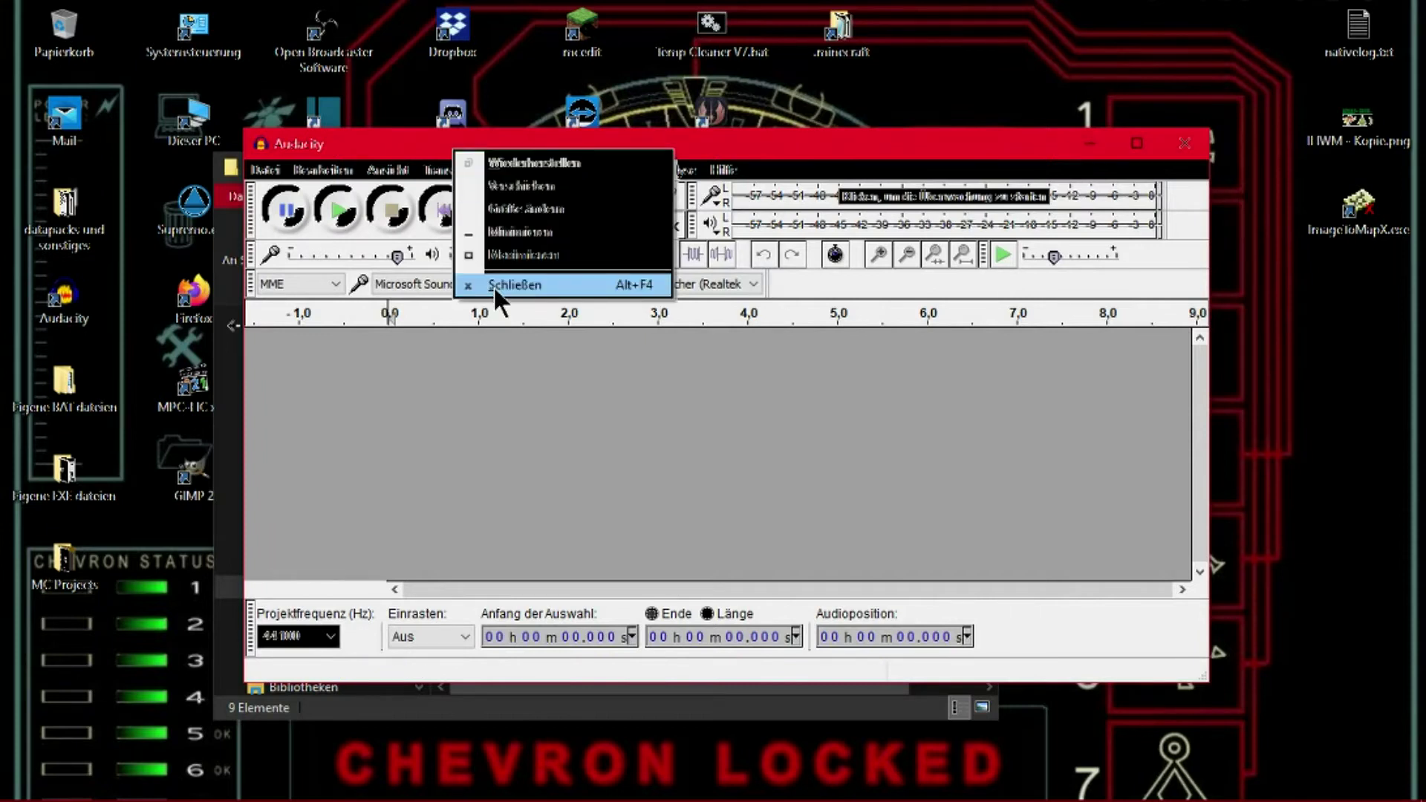
left_click(494, 285)
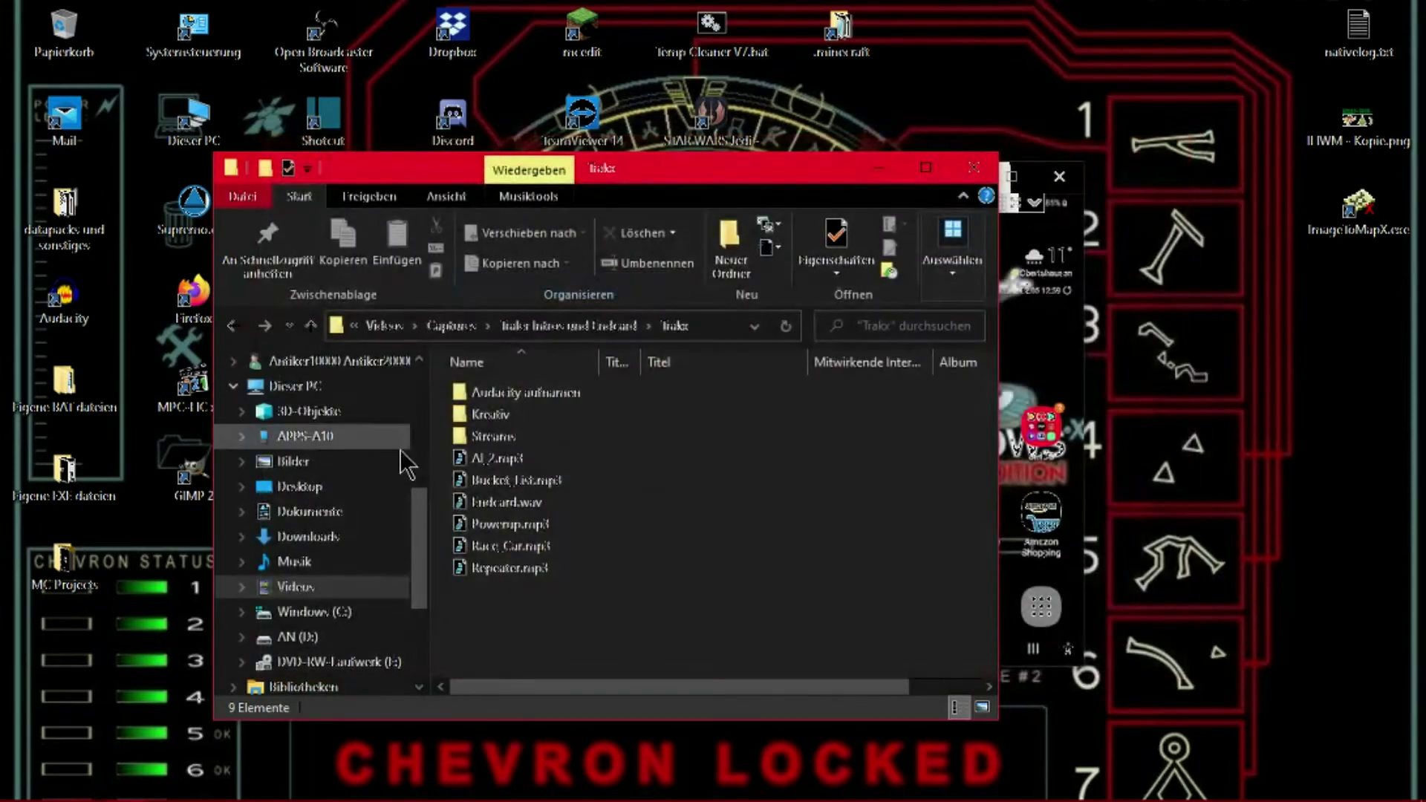
- Open Bucket_List.mp3 from the Trakx folder in Audacity
right_click(477, 485)
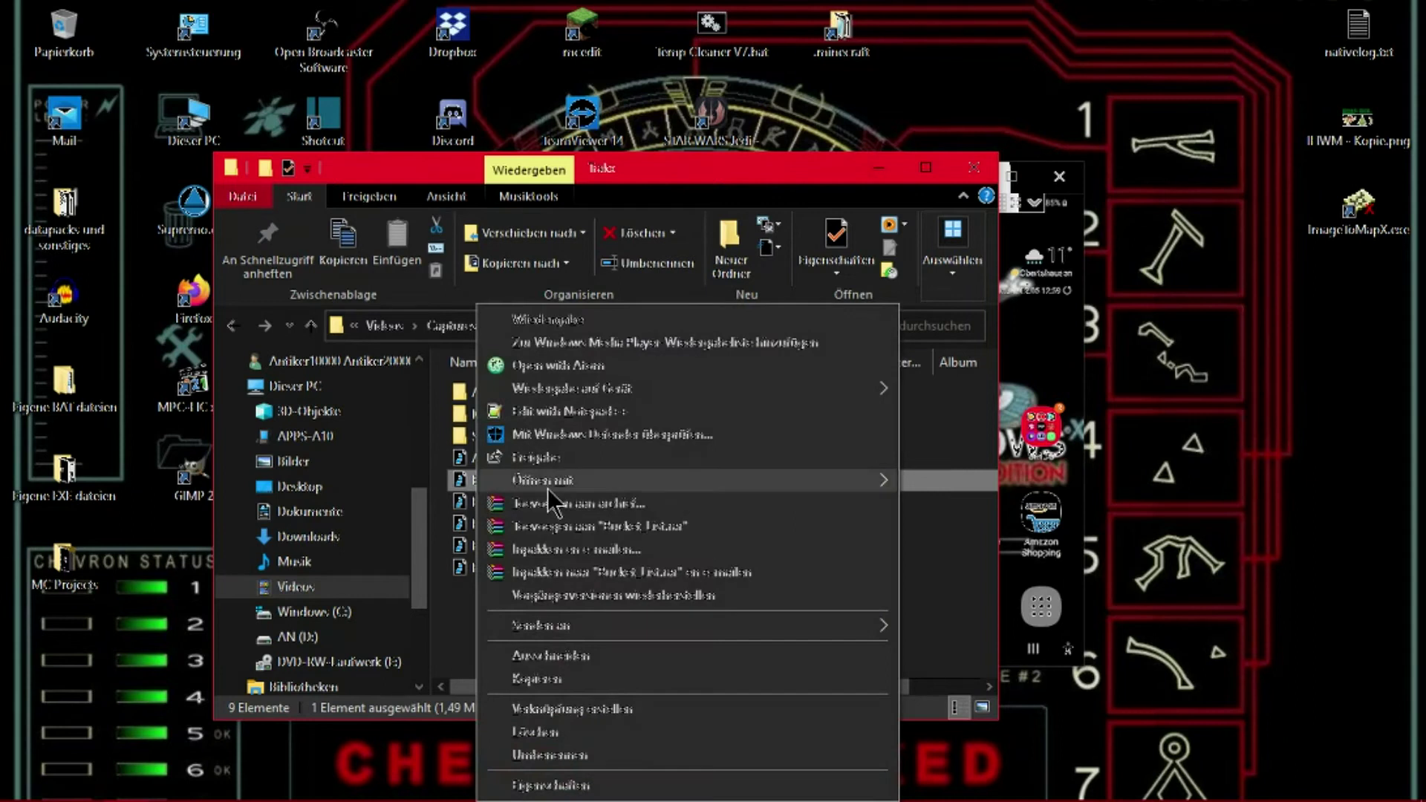
mouse_move(550, 483)
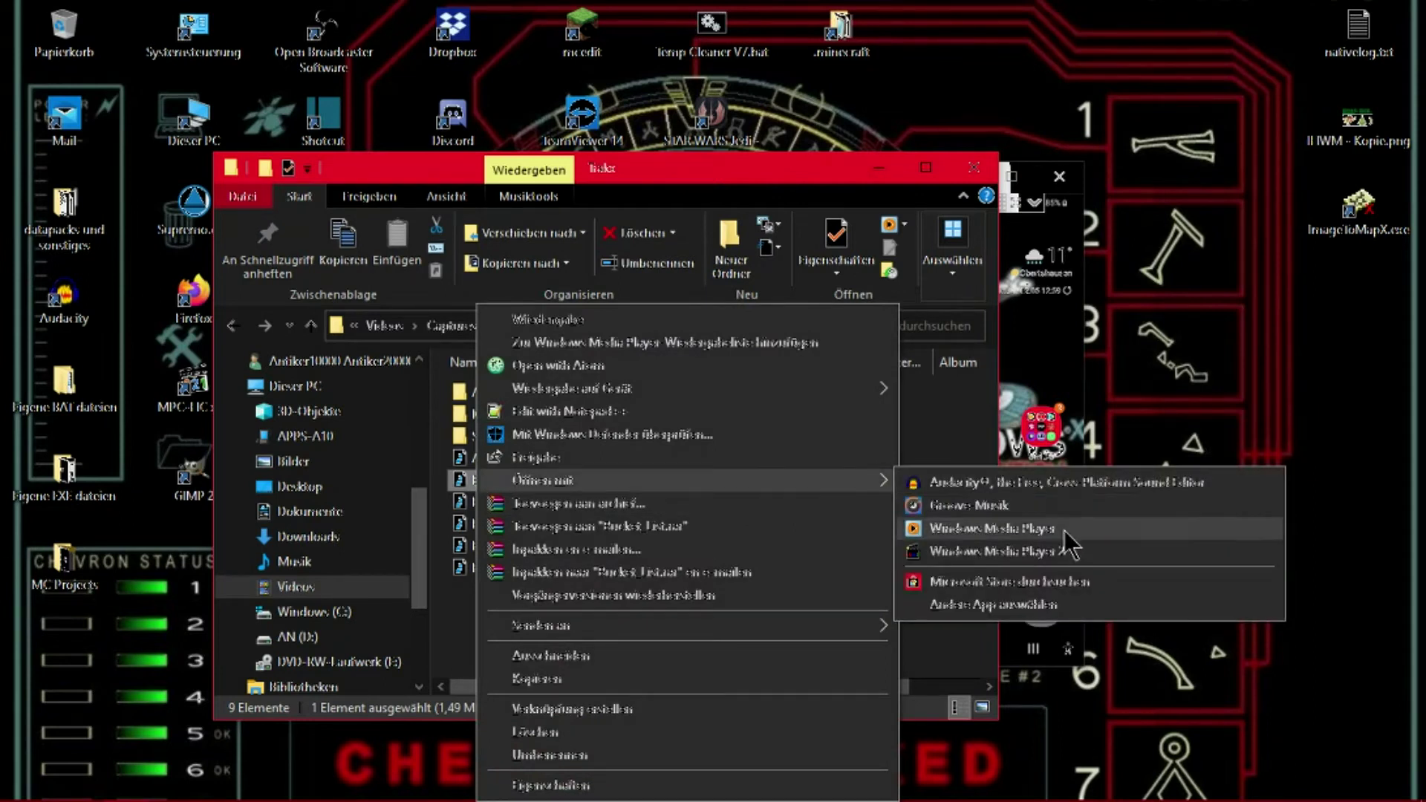
left_click(1084, 486)
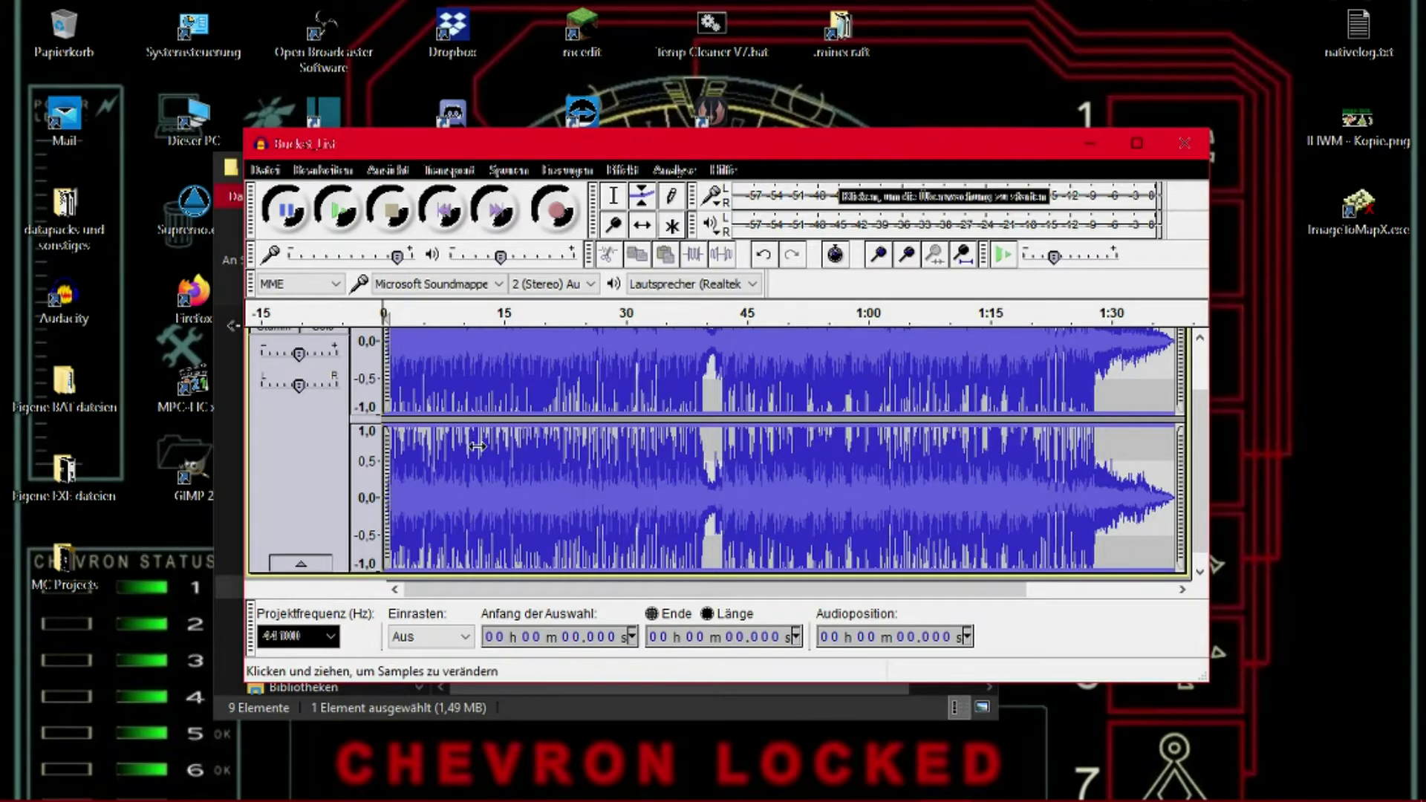
key("ctrl+3")
scroll(477, 446, "up", 1)
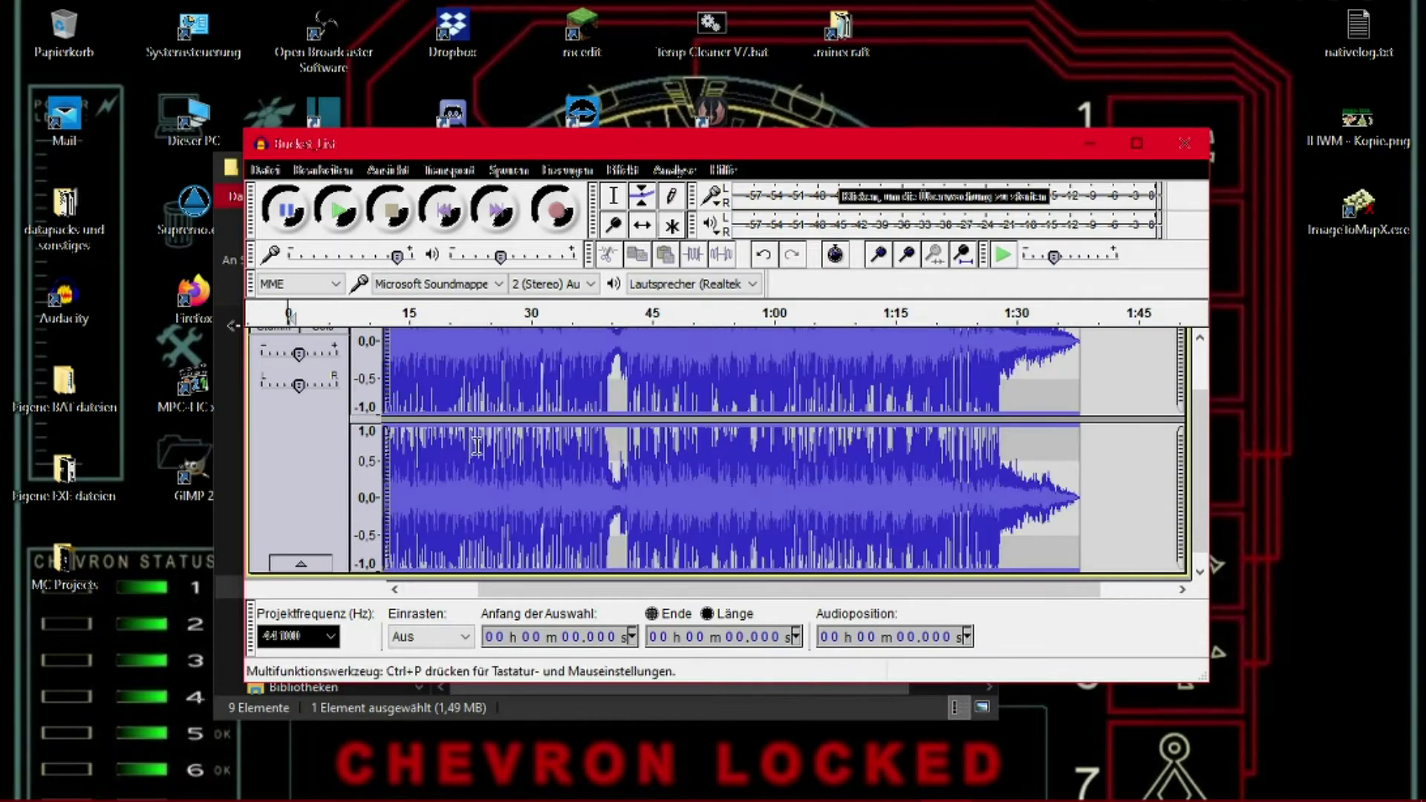
- Select the whole Bucket_List track, dismiss the notification, and play about the first 12 seconds of the track
left_click(304, 535)
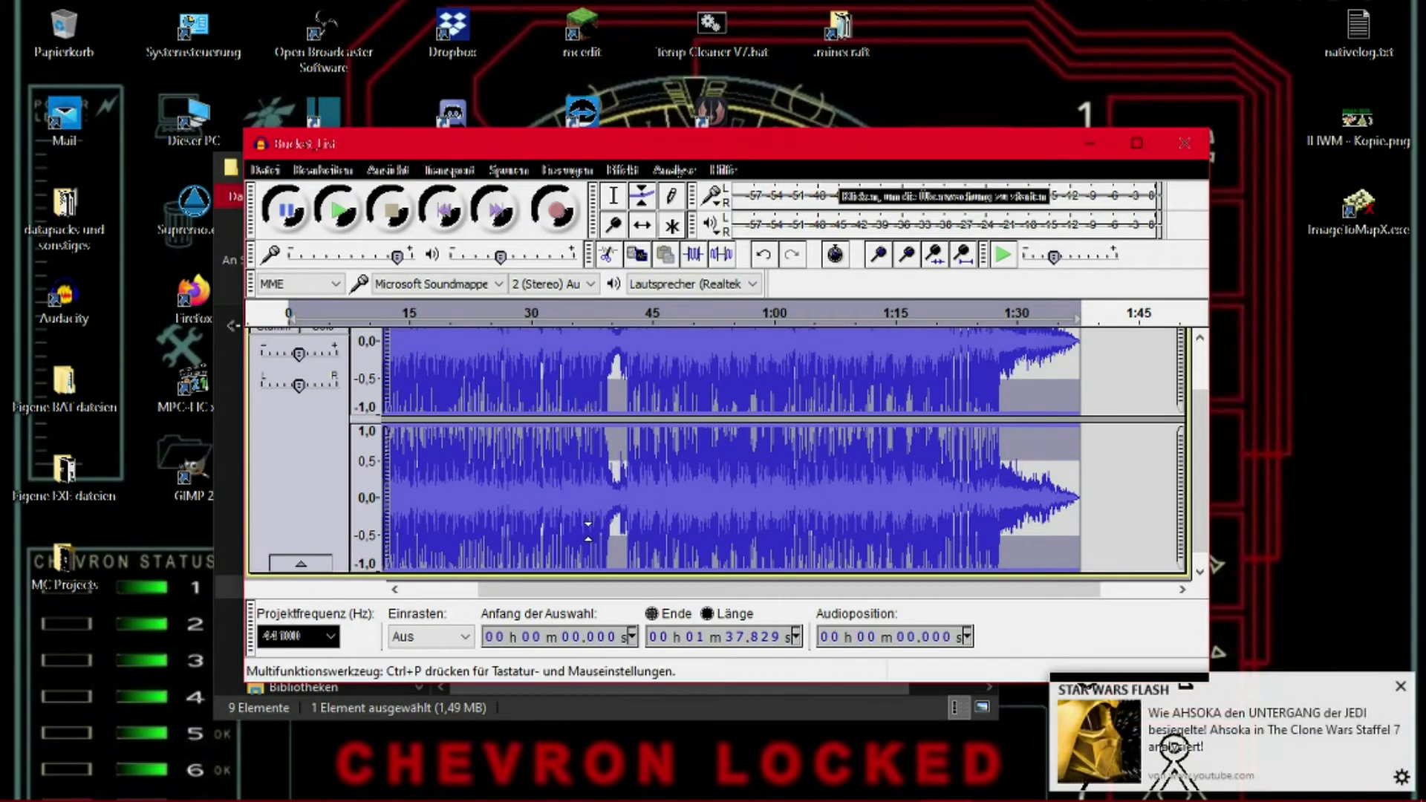
left_click(1400, 685)
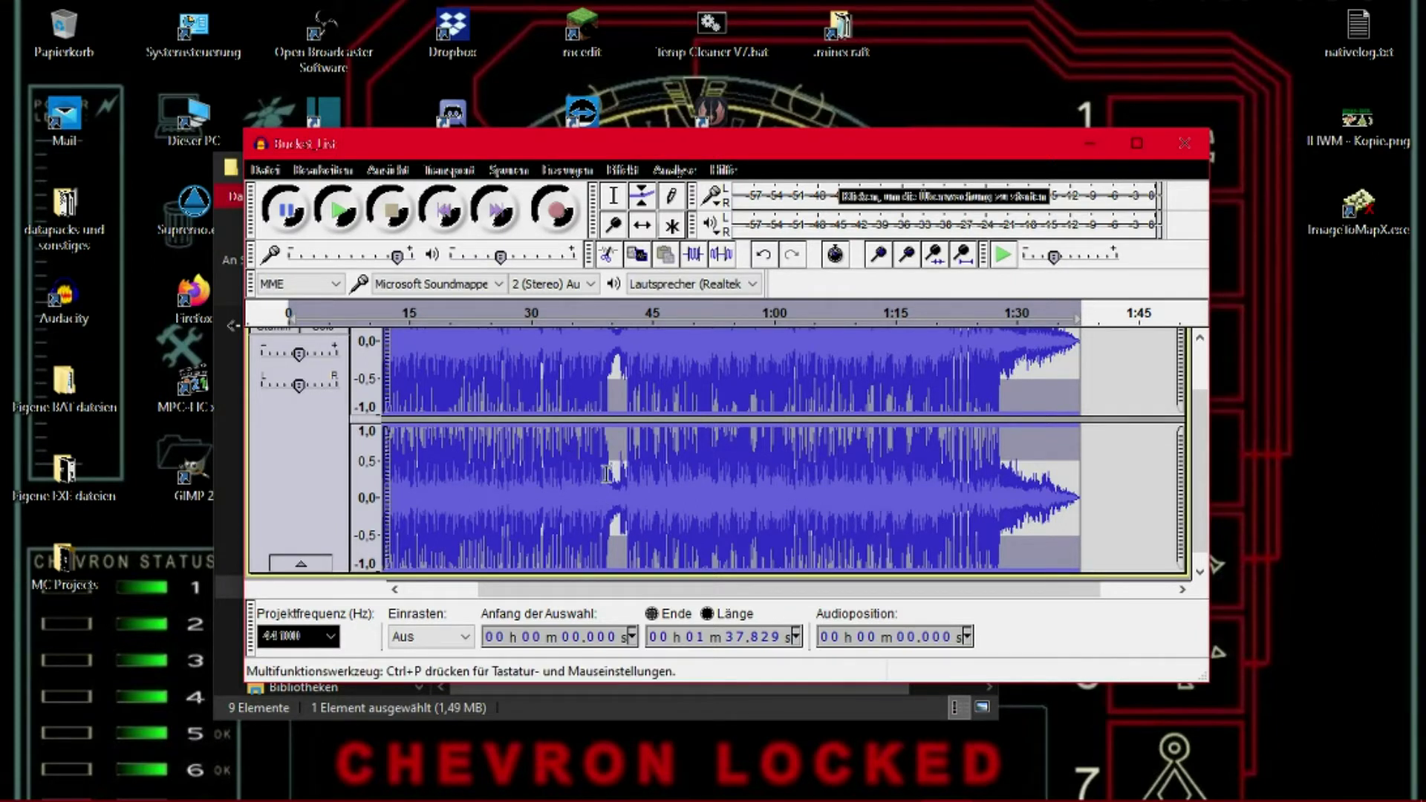
left_click(344, 223)
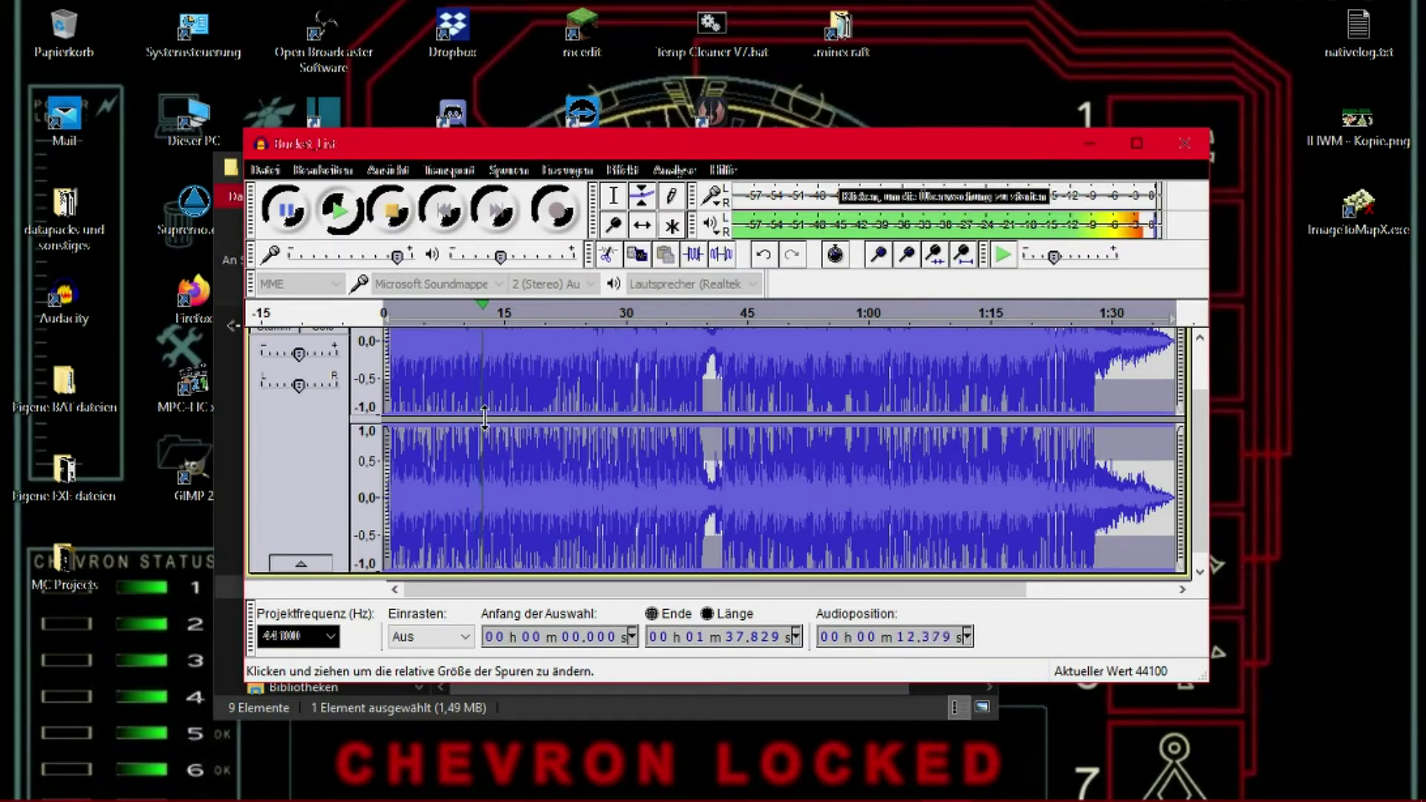
key("space")
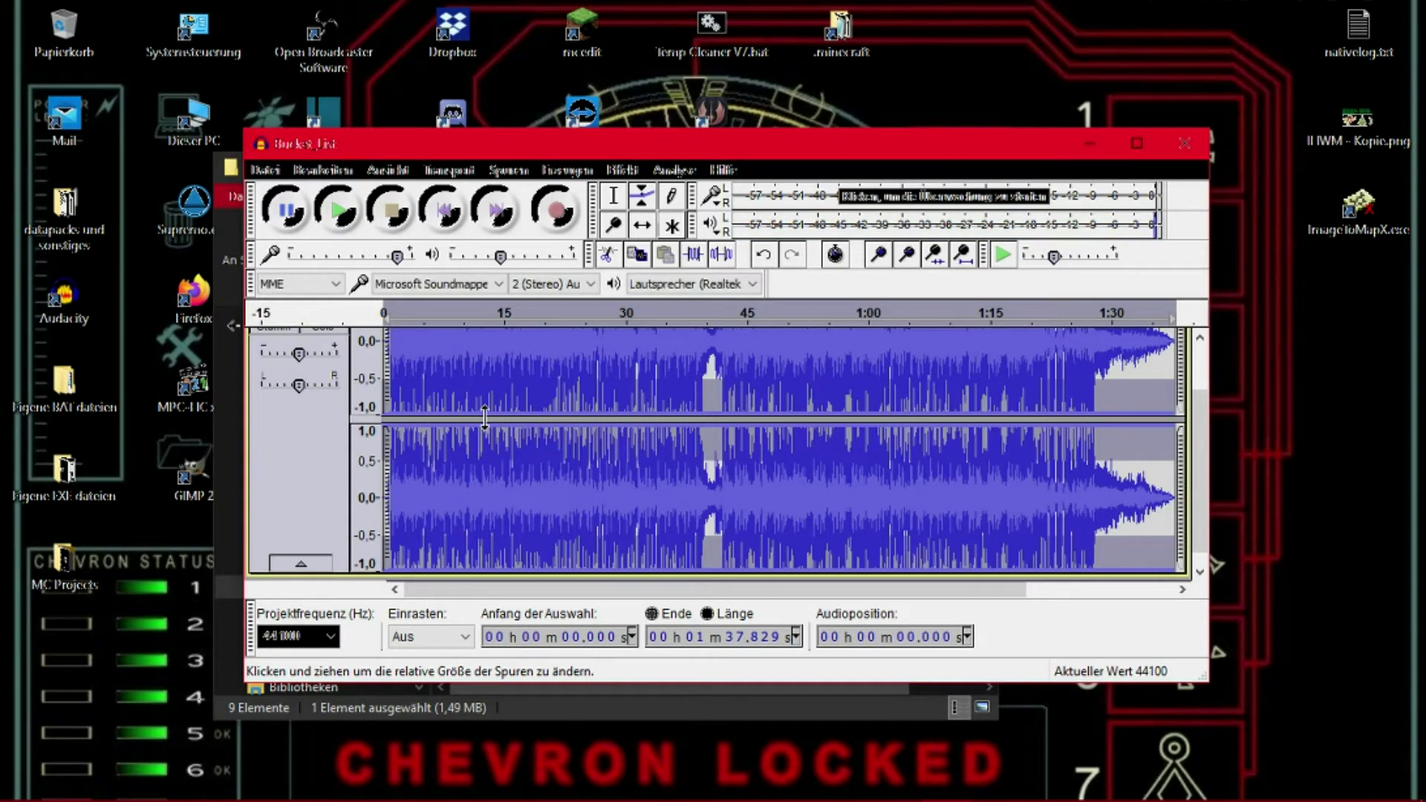
- Delete the audio from about 12.6 seconds through the end of the Bucket_List track
scroll(484, 418, "up", 2)
left_click(485, 418)
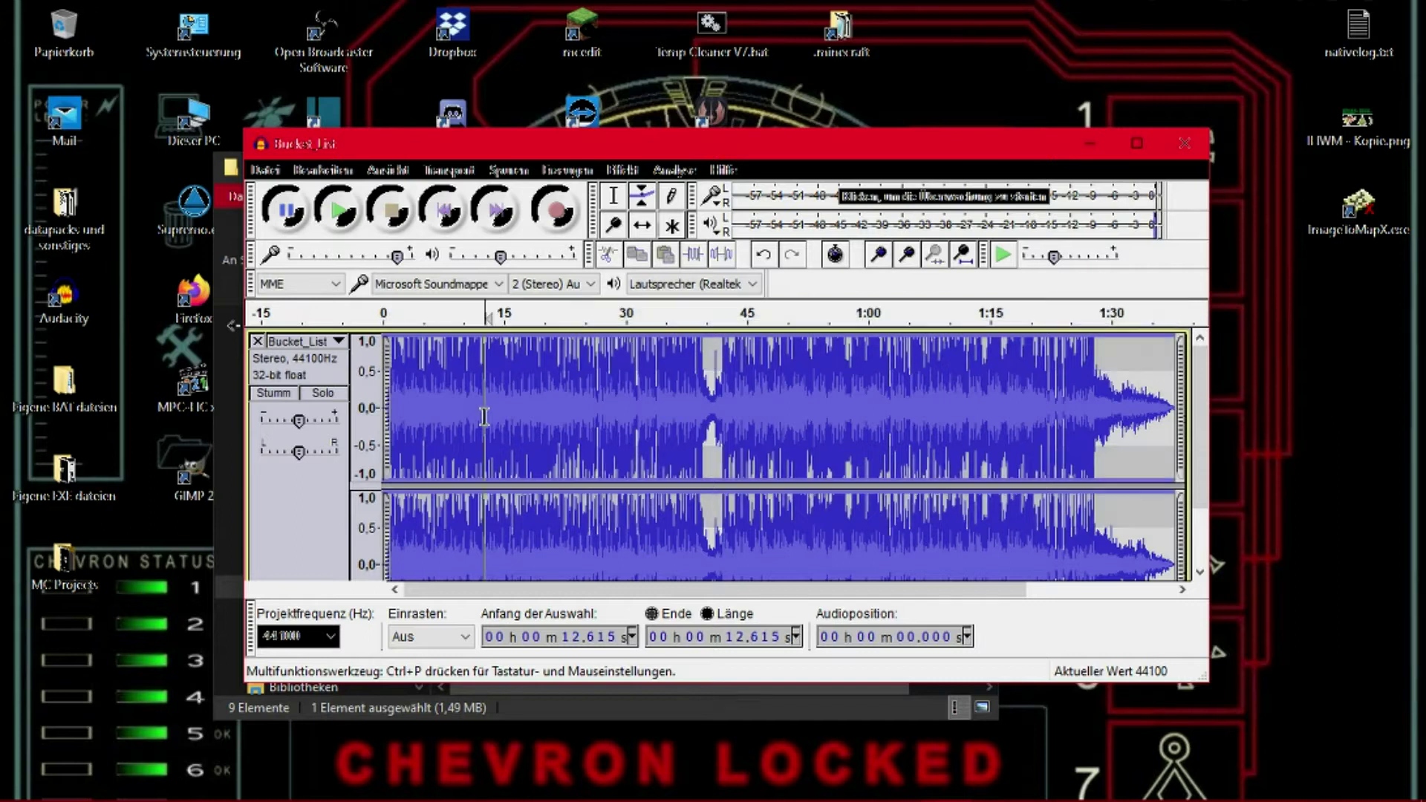
left_click_drag(485, 418, 1188, 446)
scroll(1188, 446, "down", 2)
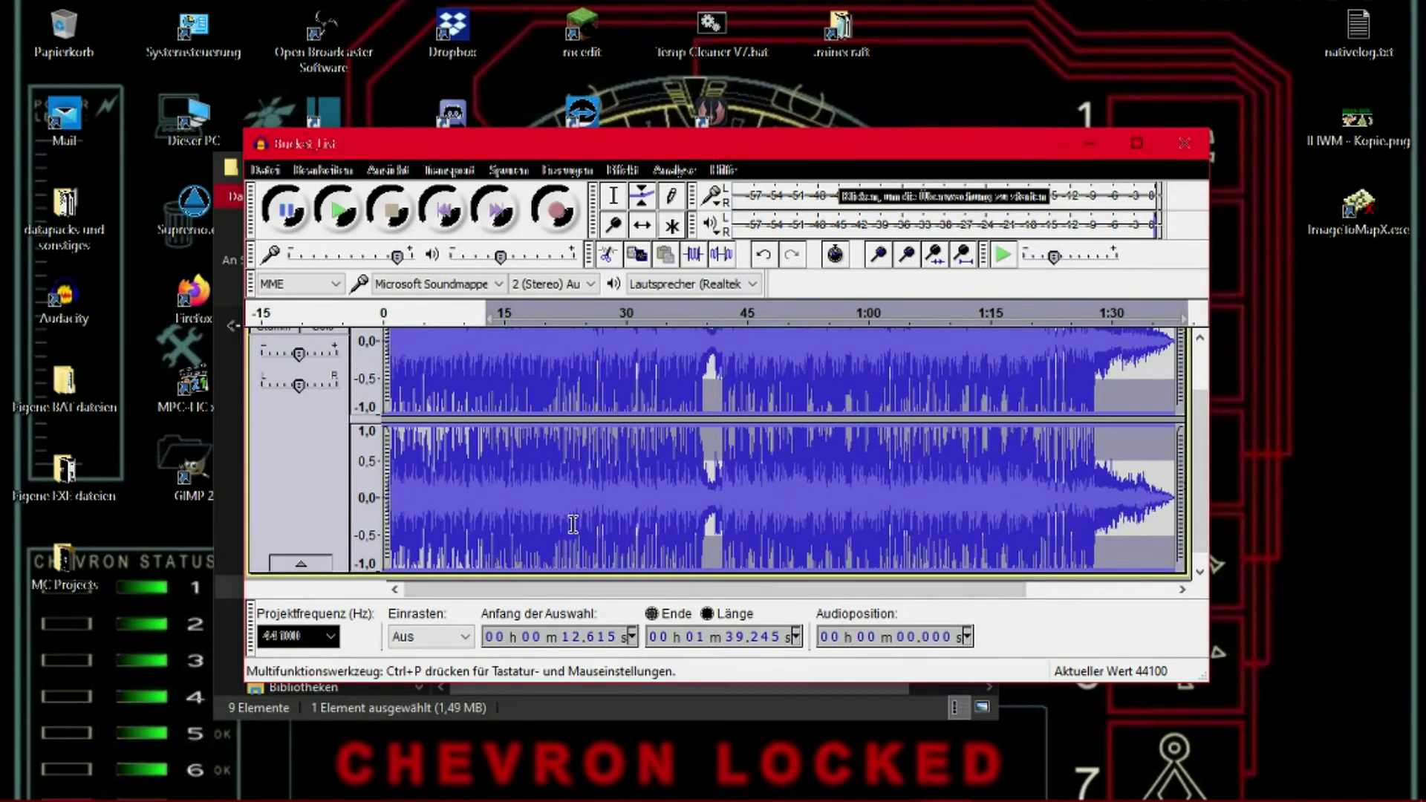
key("Delete")
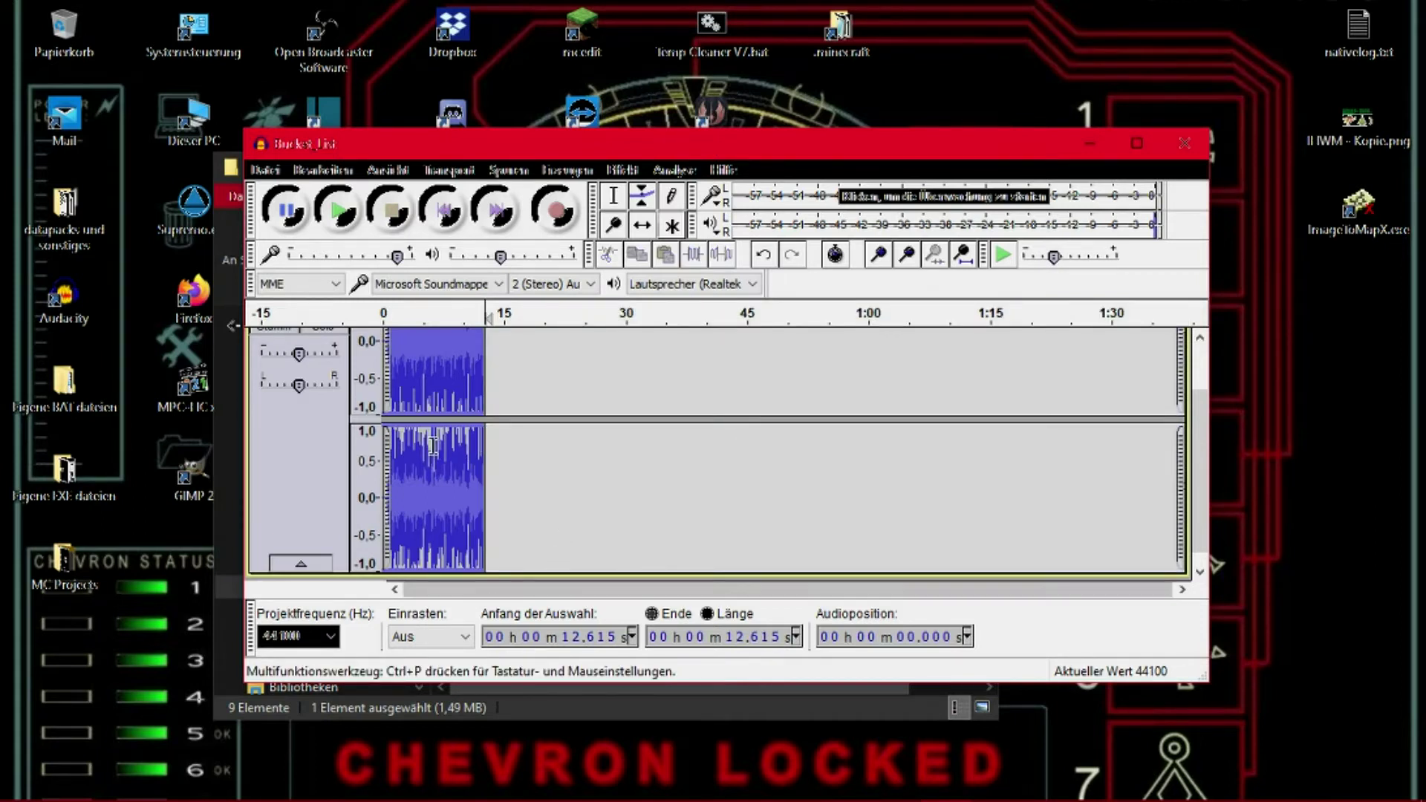
- Select from the track start to about 22.4 seconds and play back the shortened clip
left_click_drag(564, 483, 350, 491)
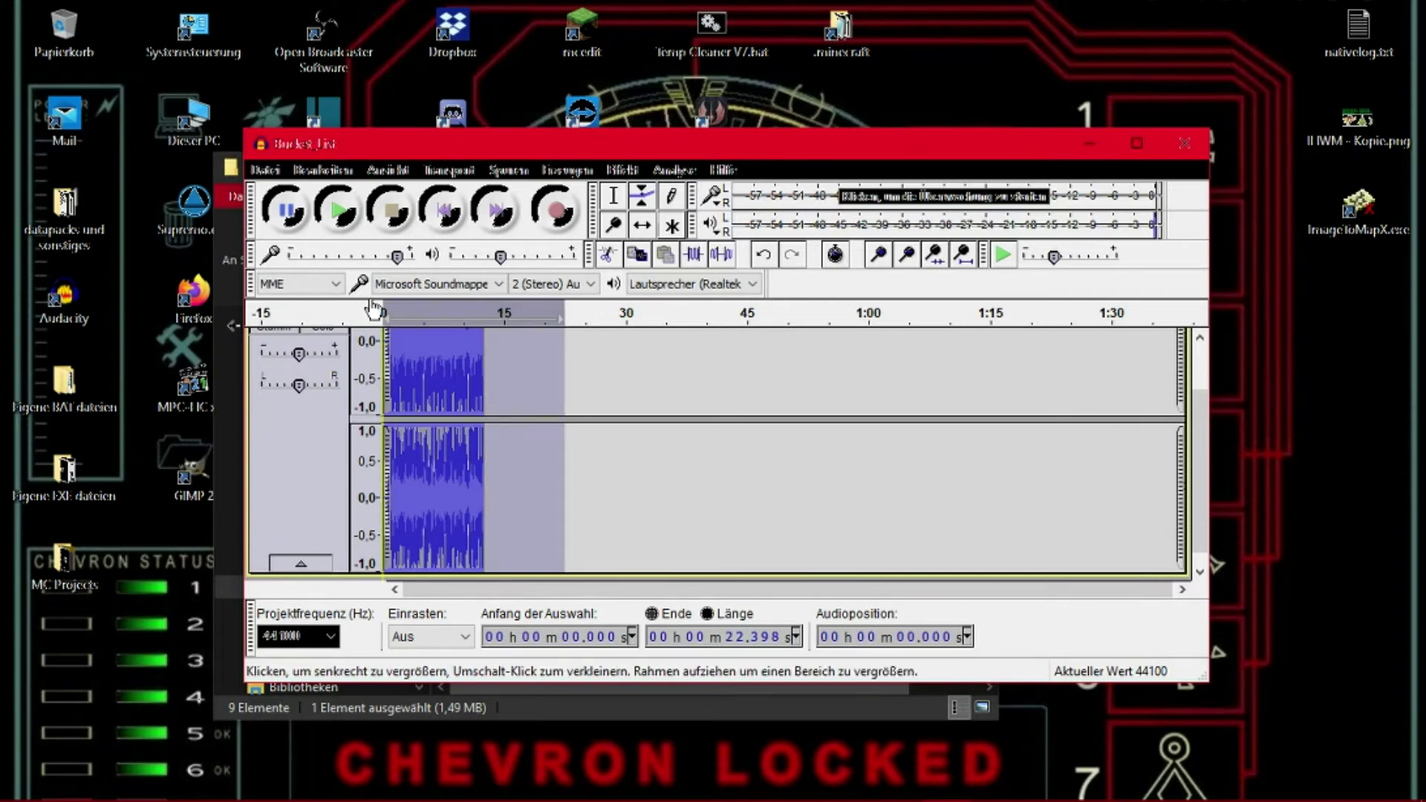
left_click(335, 220)
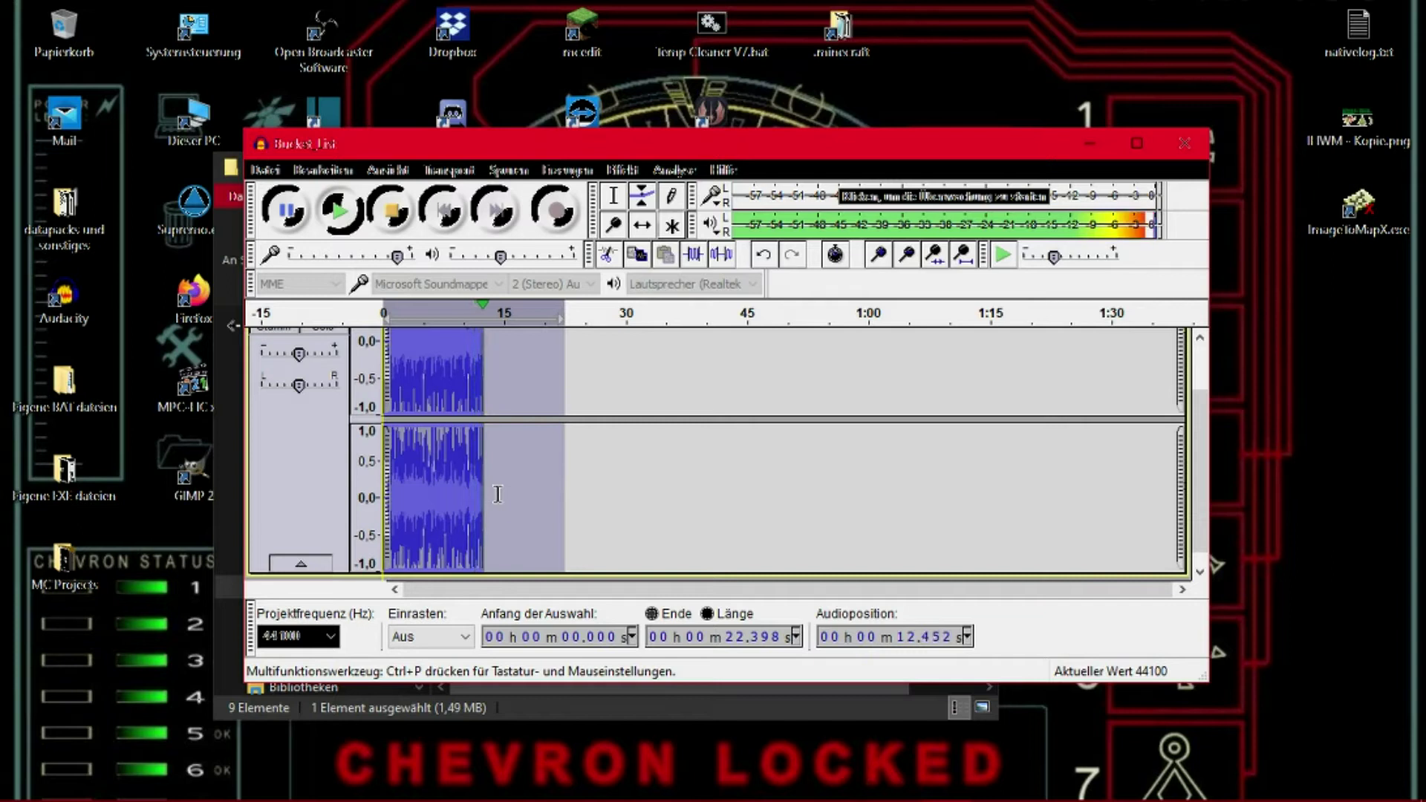
- Delete the clip's remaining audio from about 5.3 seconds to its end
left_click_drag(498, 494, 427, 479)
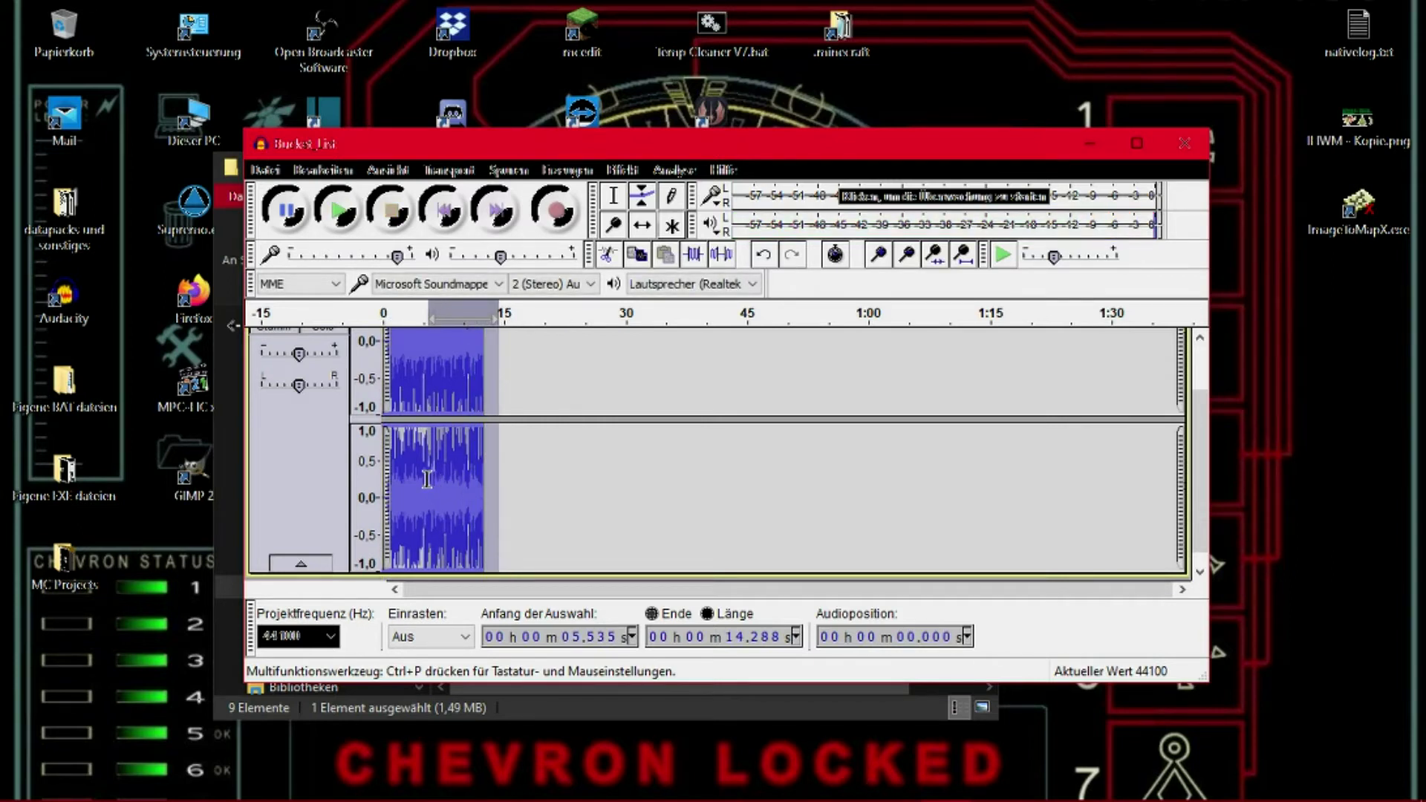
scroll(425, 479, "up", 1)
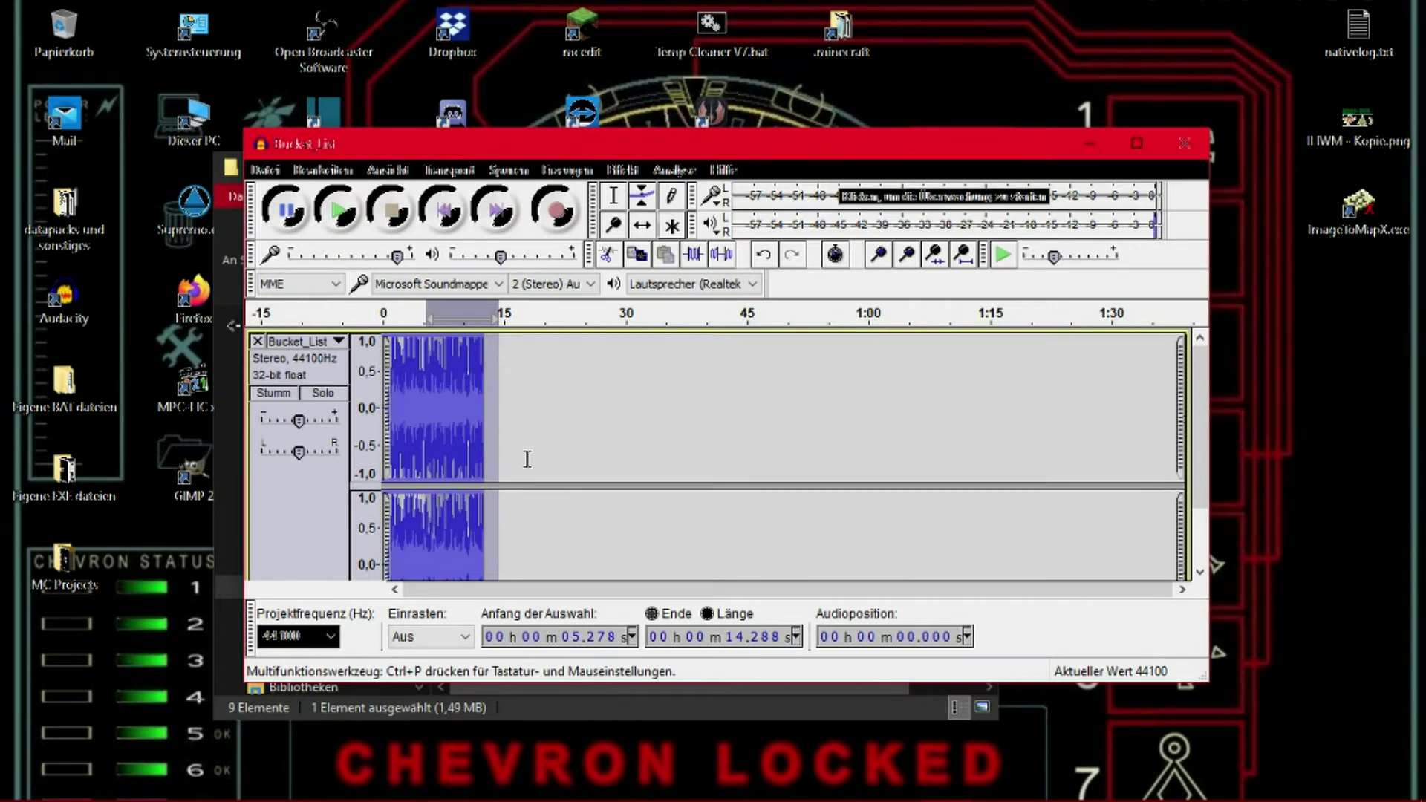
key("Delete")
scroll(516, 500, "down", 2)
scroll(516, 500, "up", 2)
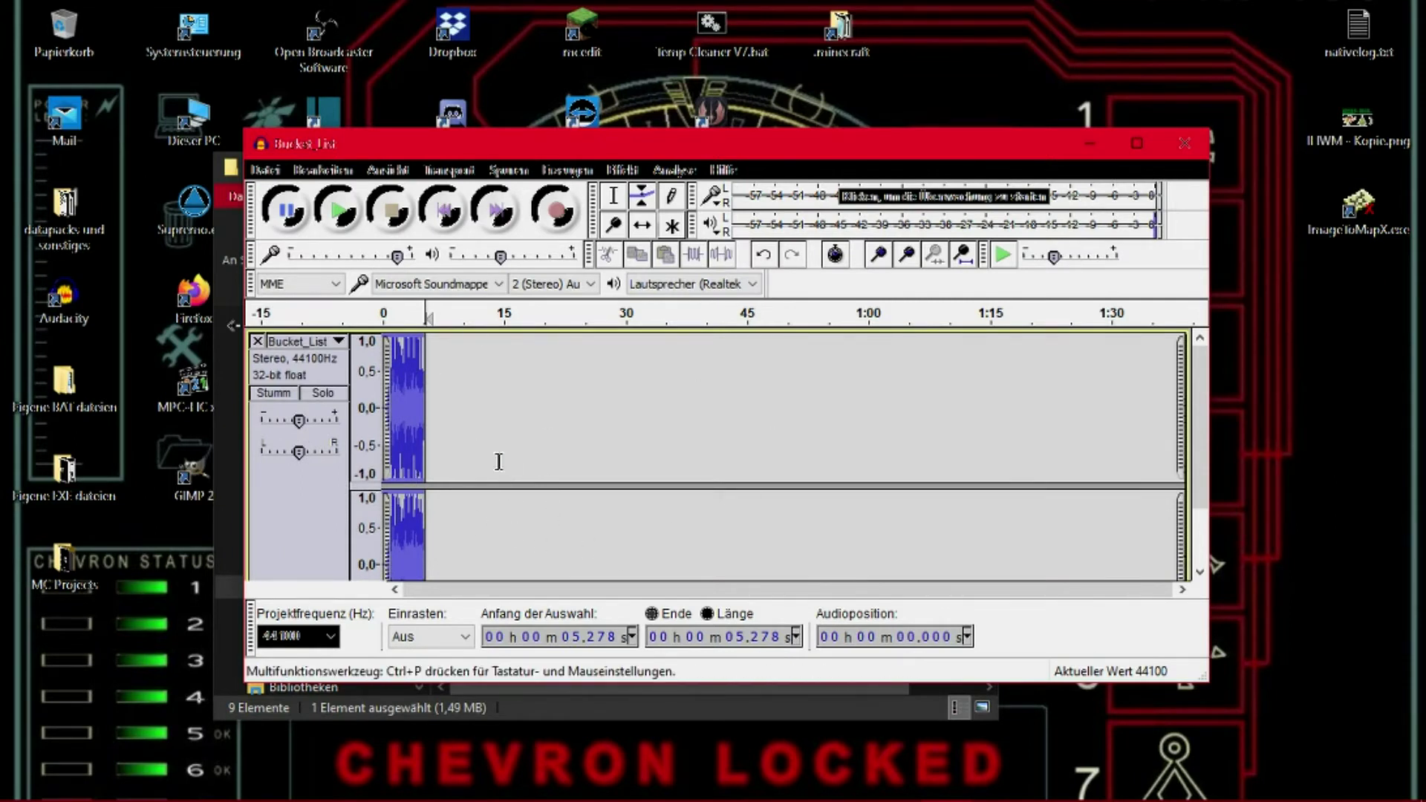
scroll(586, 520, "down", 2)
scroll(547, 503, "up", 2)
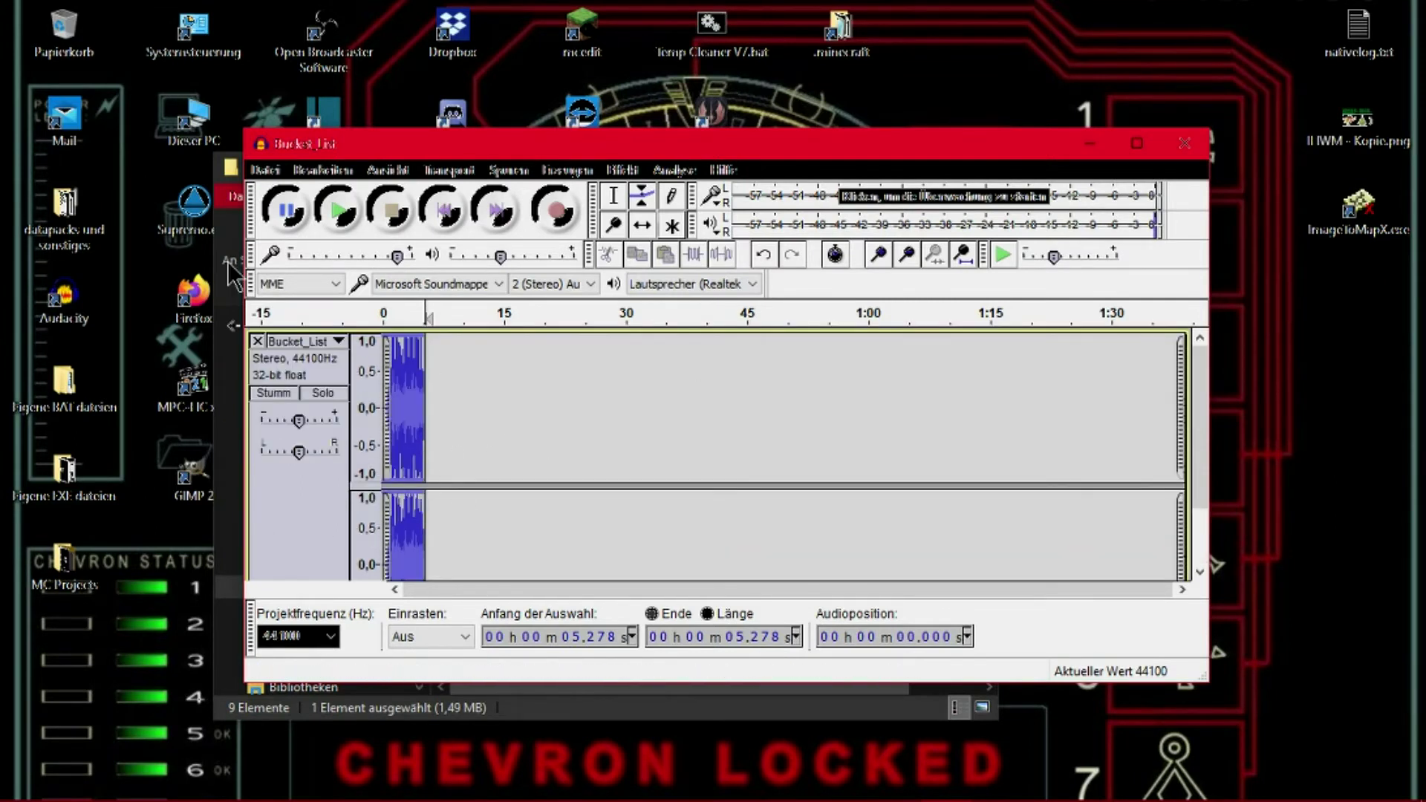
- Export the trimmed audio to the Desktop as an Ogg Vorbis file named Bucket_List, accepting the metadata unchanged
left_click(264, 171)
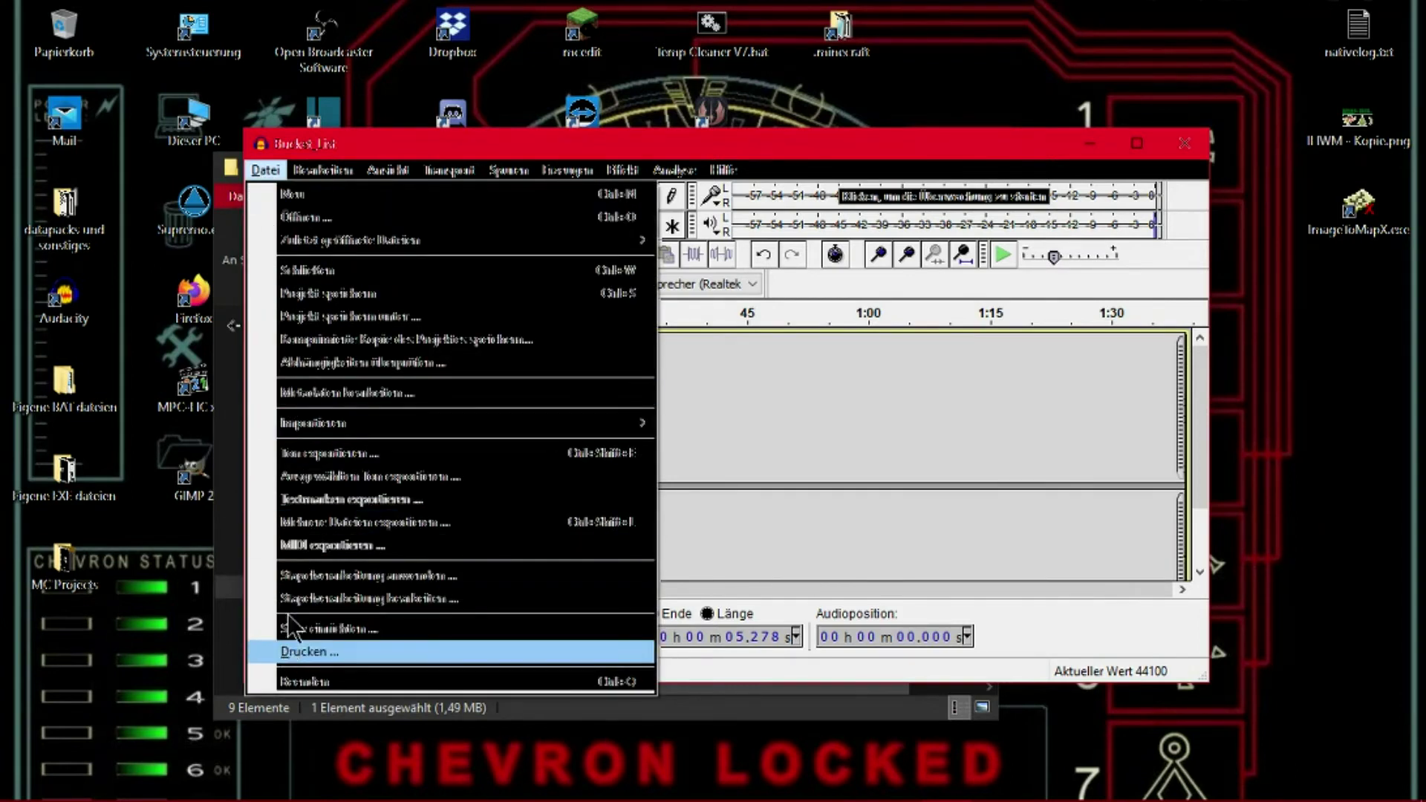
left_click(316, 454)
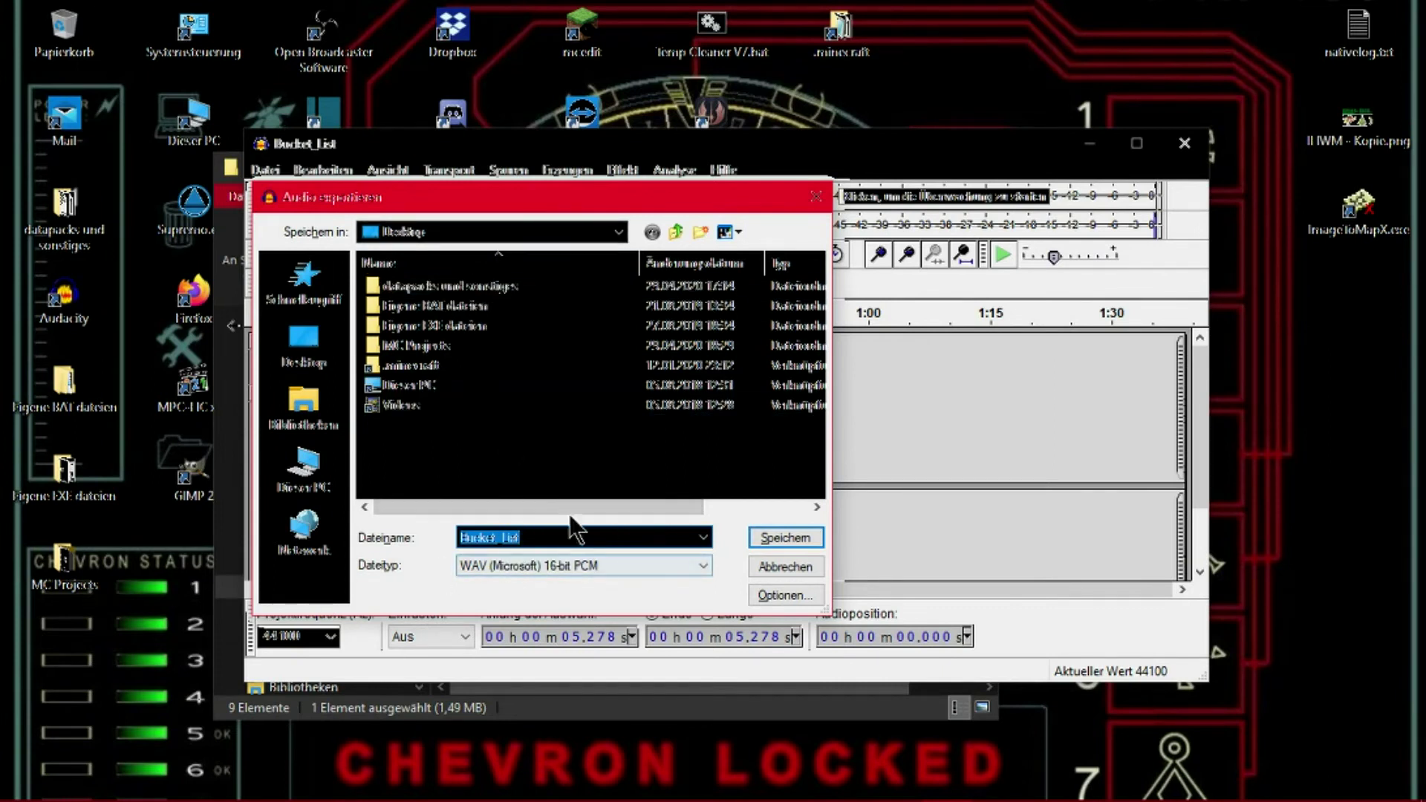
left_click(497, 564)
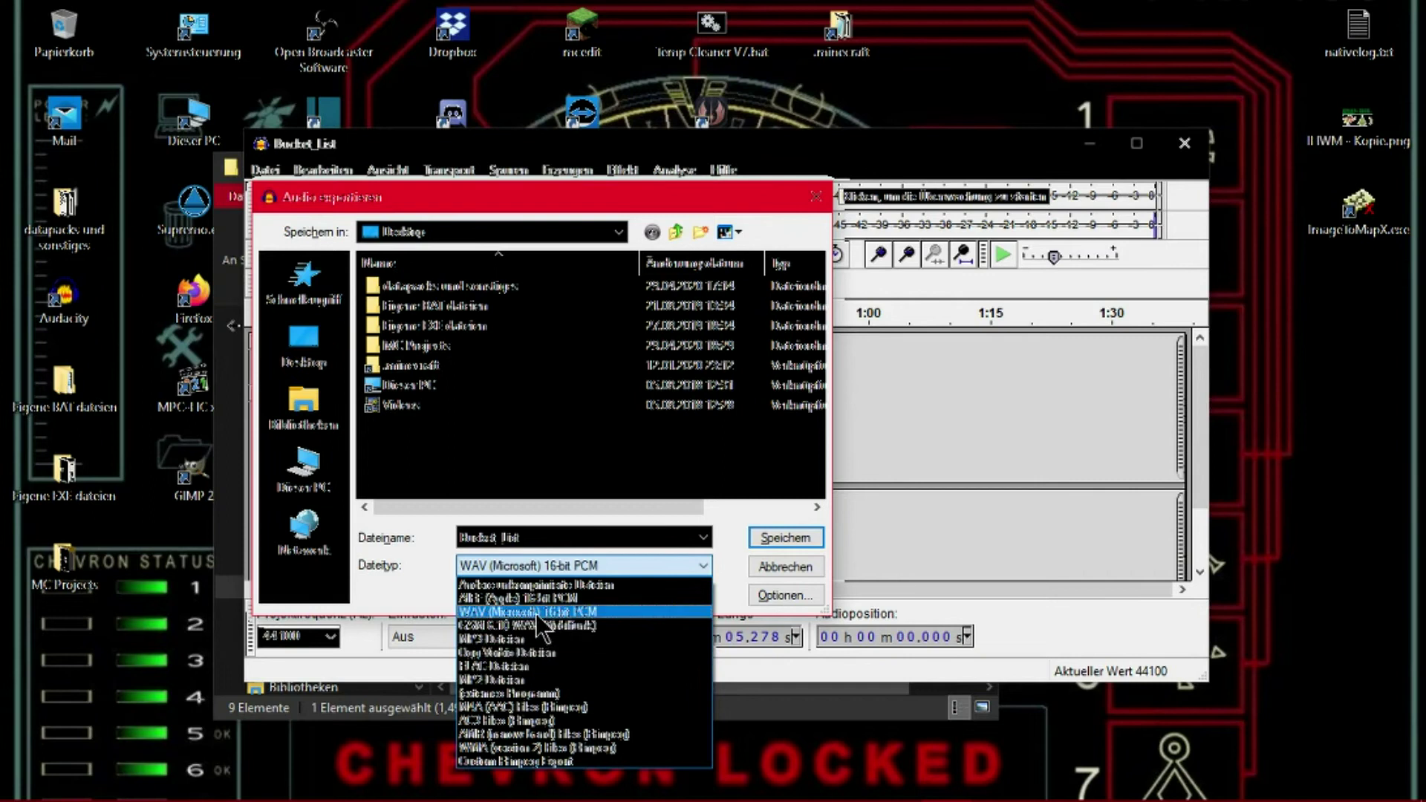
left_click(566, 641)
left_click(526, 571)
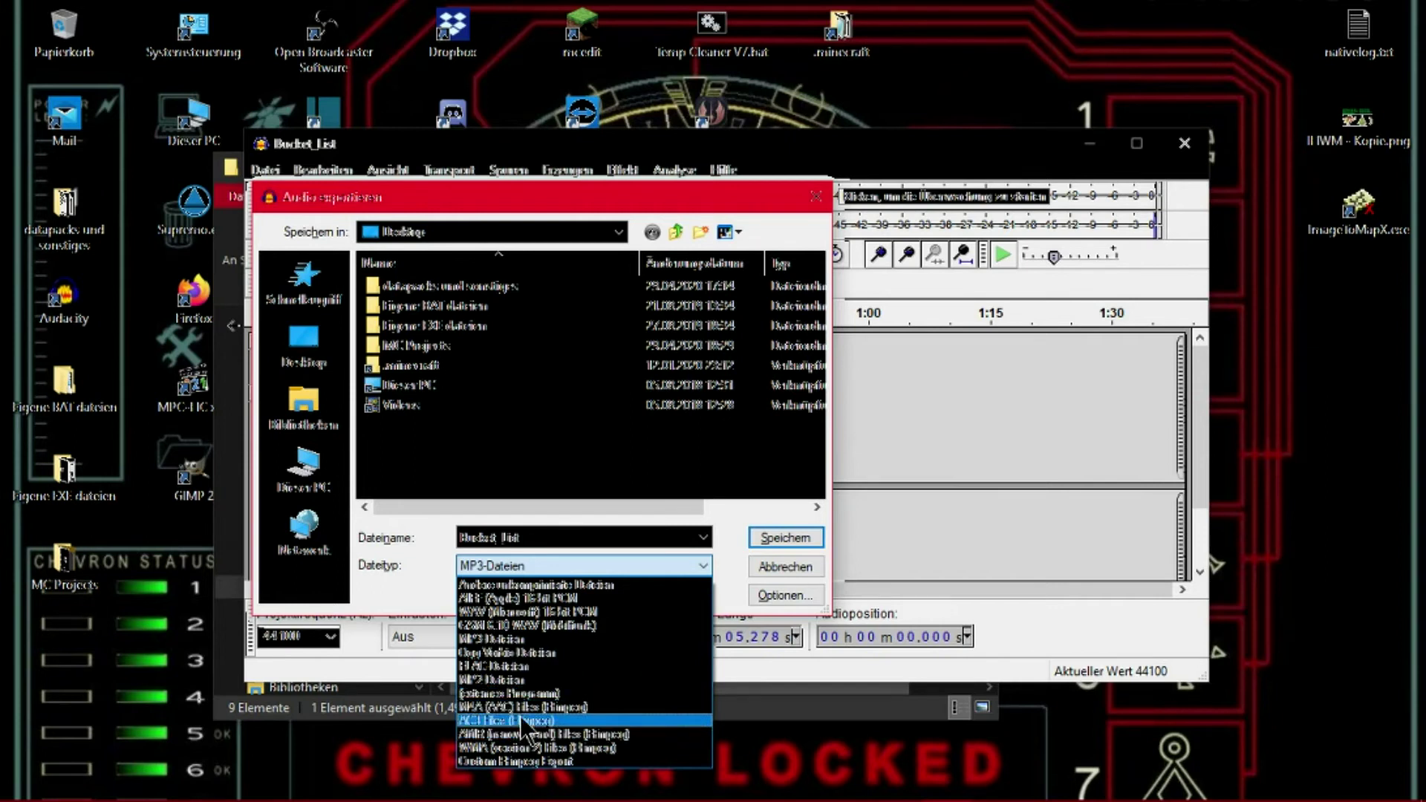
left_click(548, 653)
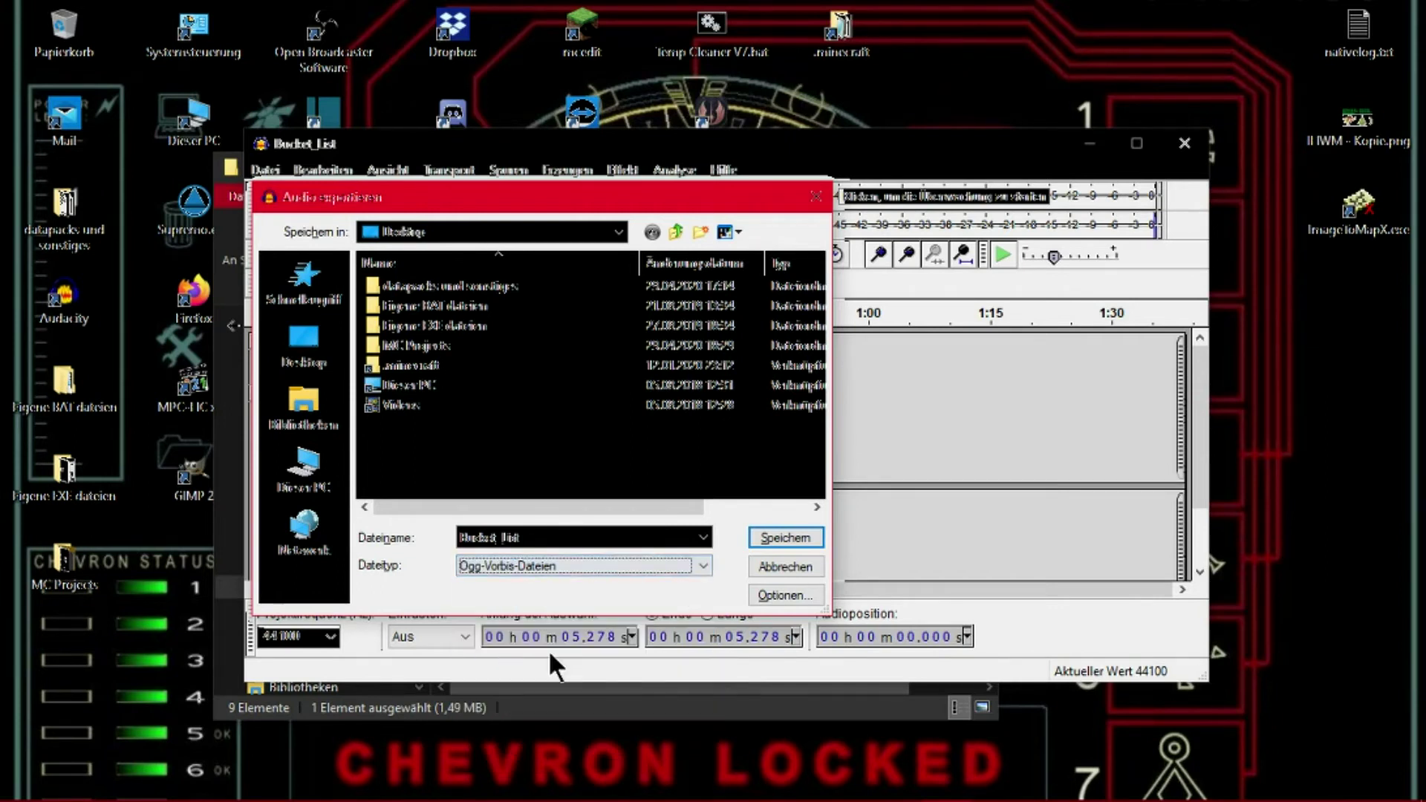
left_click(780, 544)
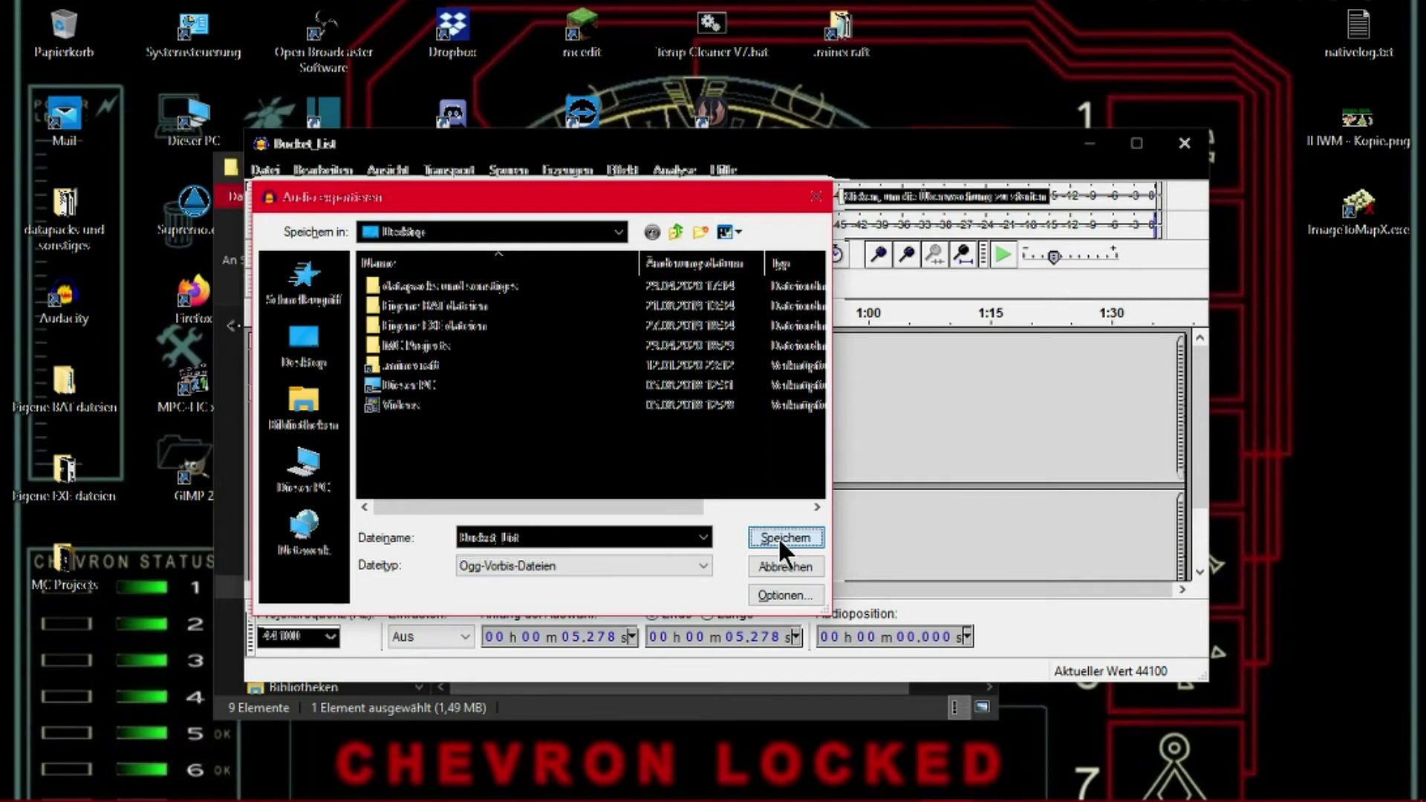
left_click(801, 559)
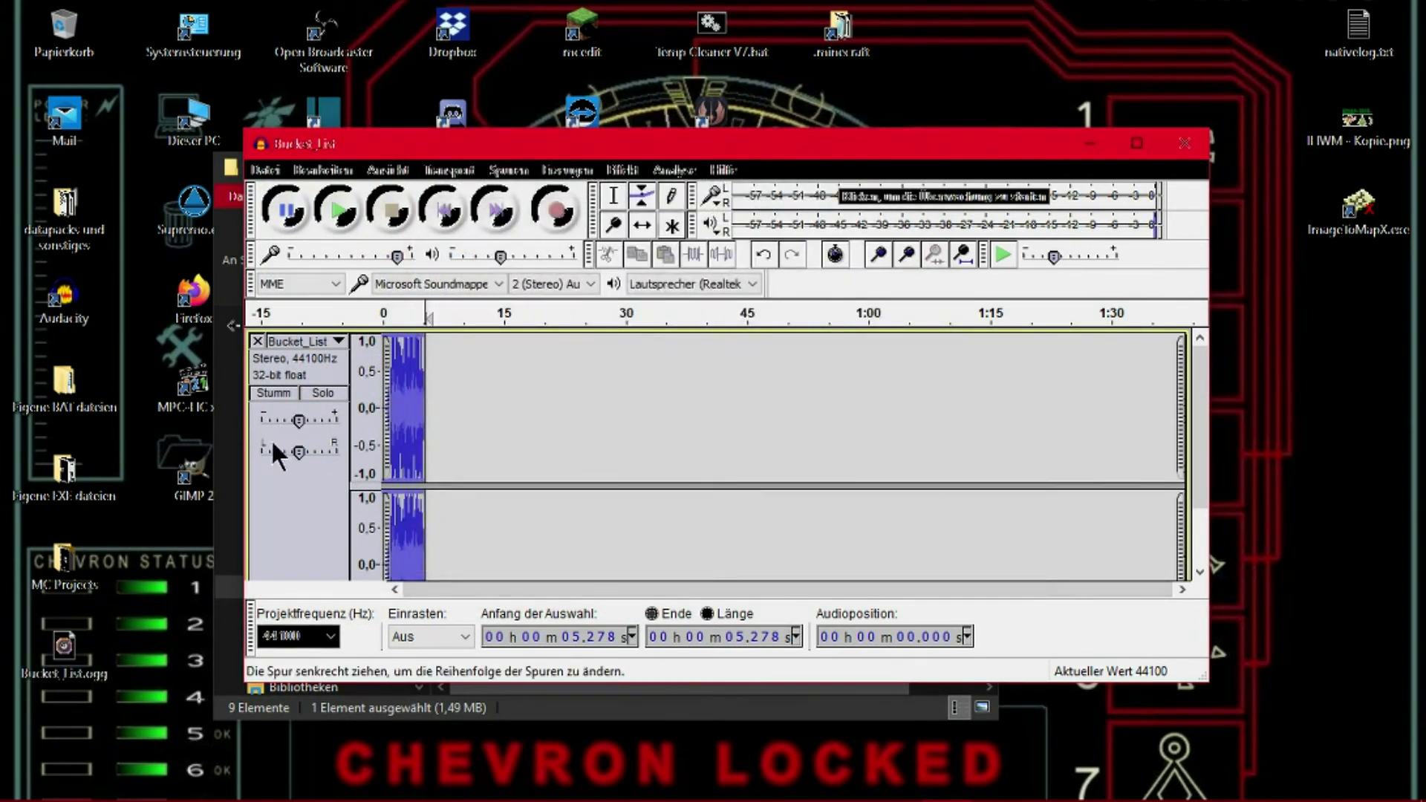
- Close the Bucket_List project without saving it, and close the Trakx folder window
right_click(433, 144)
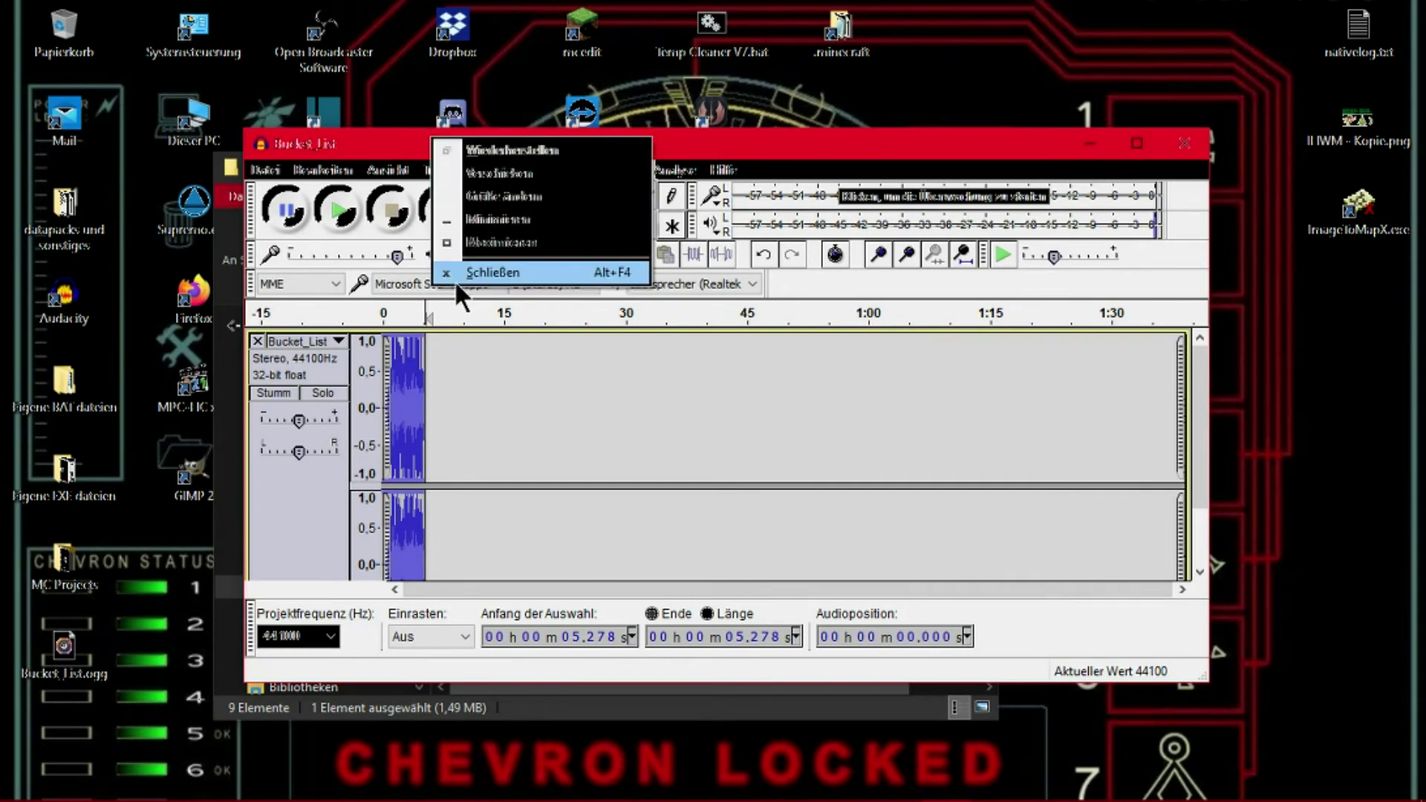
left_click(453, 280)
left_click(773, 482)
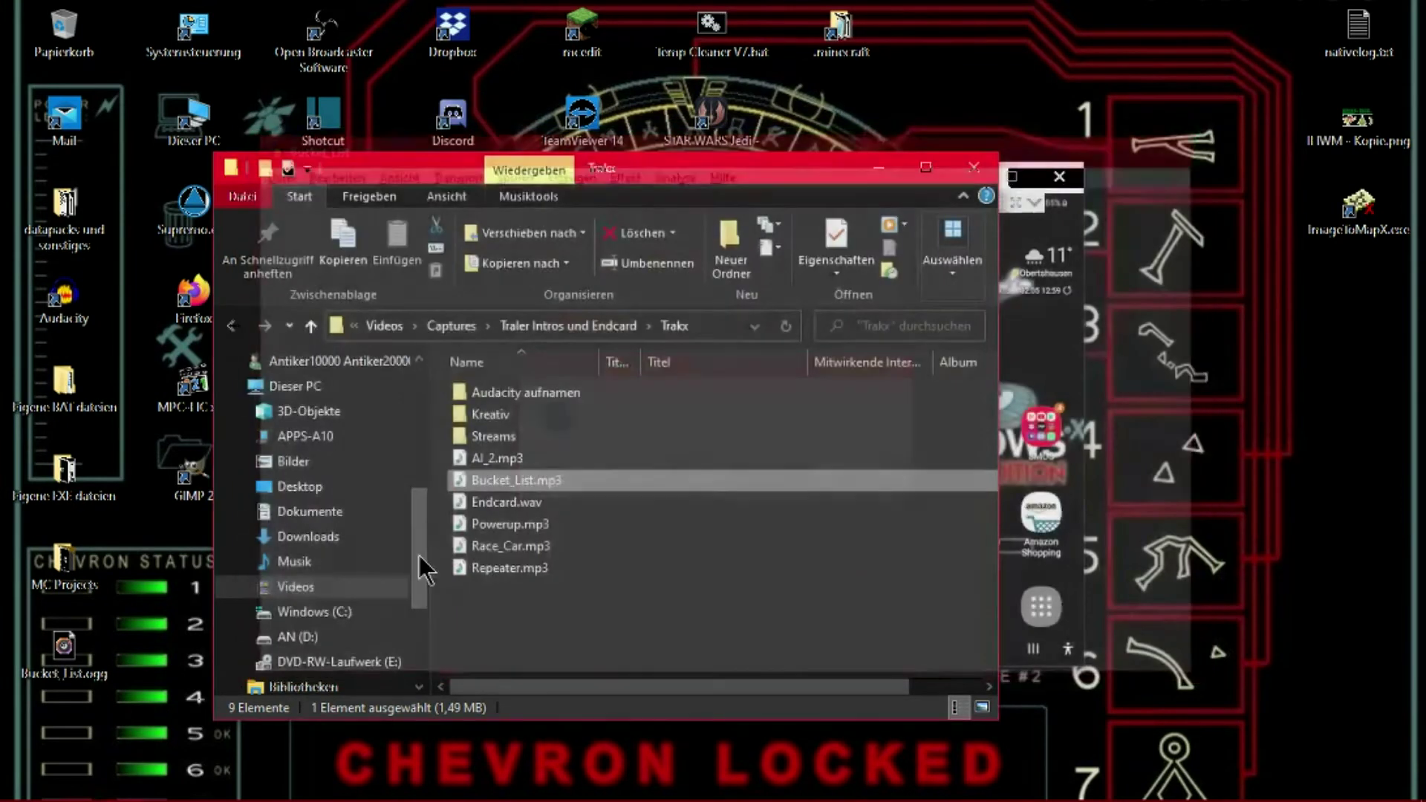
right_click(488, 179)
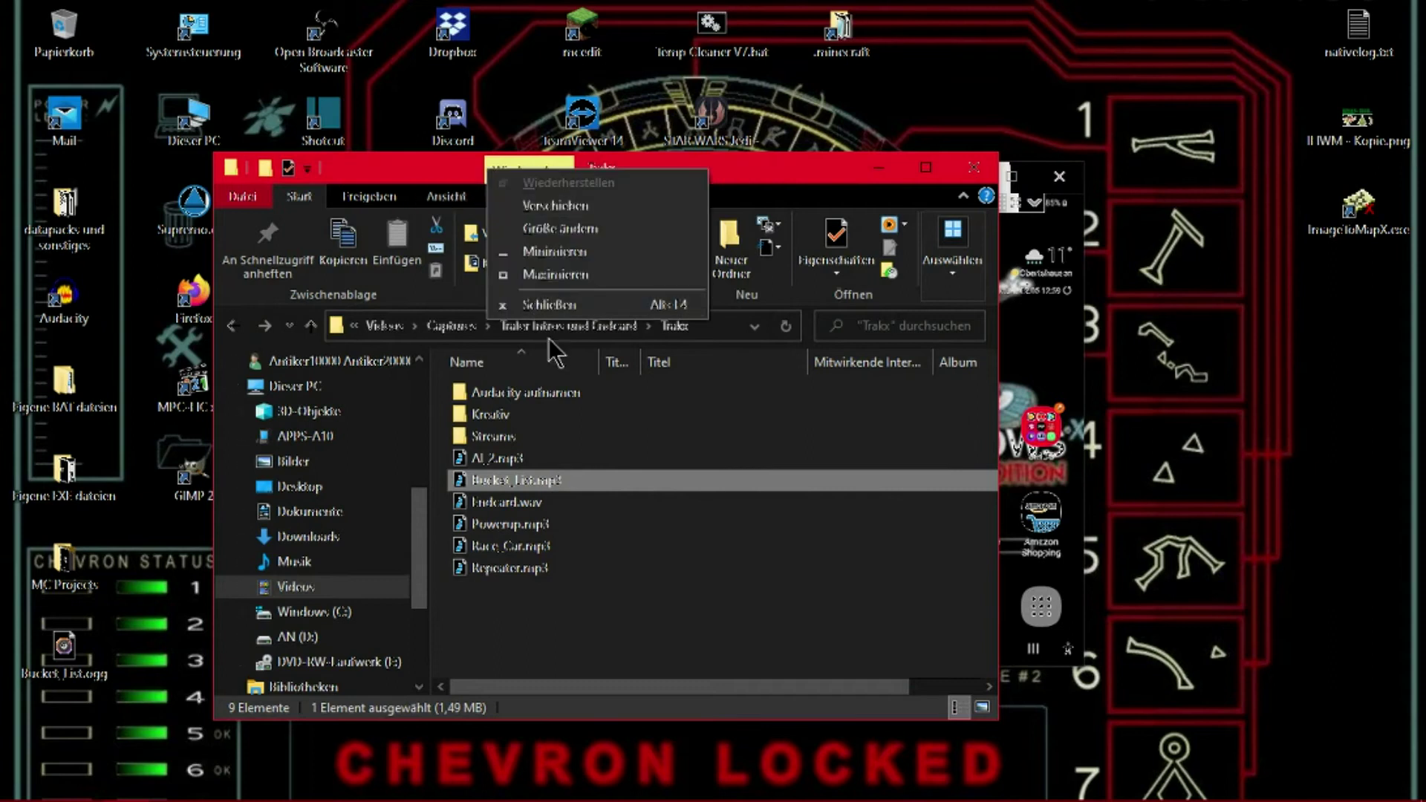
left_click(559, 297)
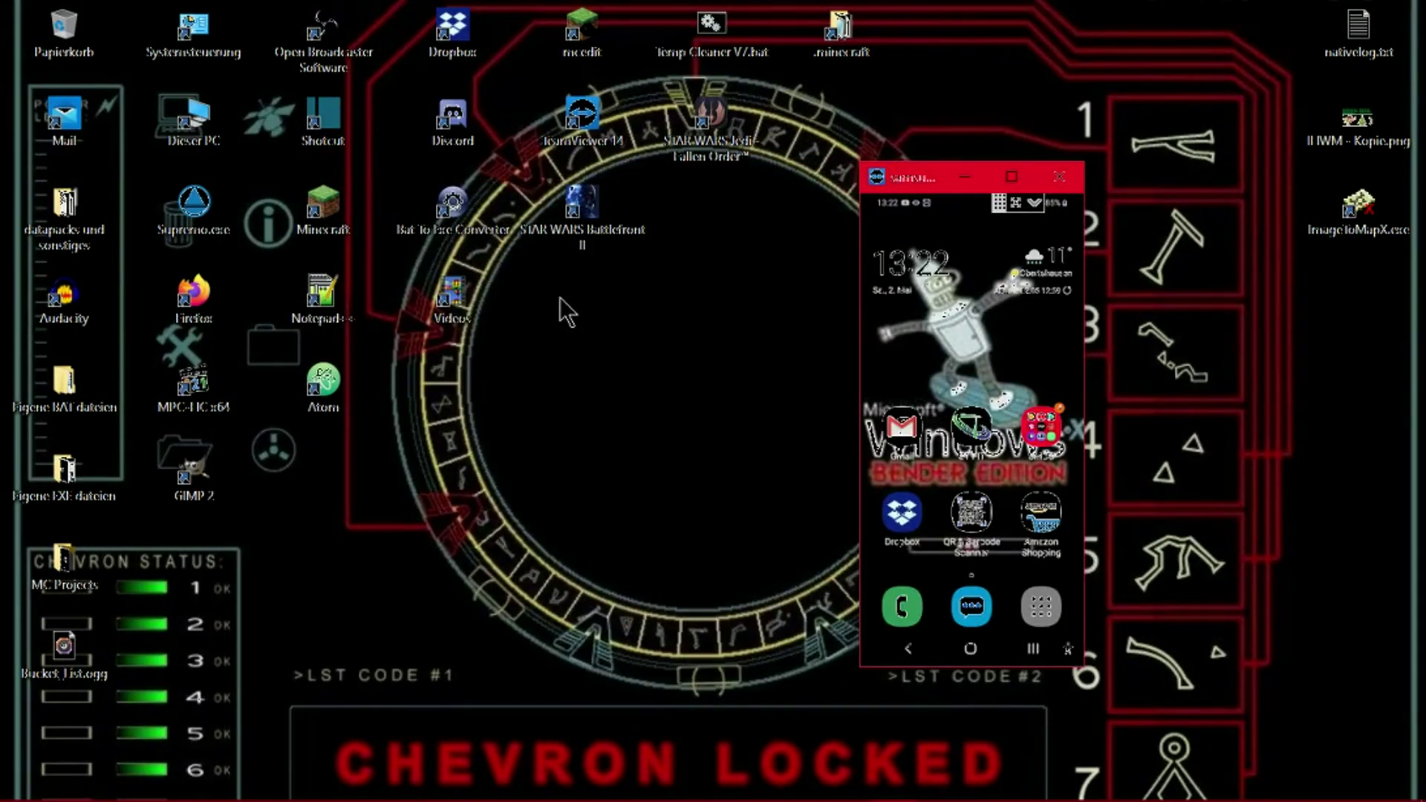
- Move Bucket_List.ogg to a free spot on the desktop and bring up the APPS-A10 phone window in File Explorer beside it
left_click_drag(67, 657, 387, 567)
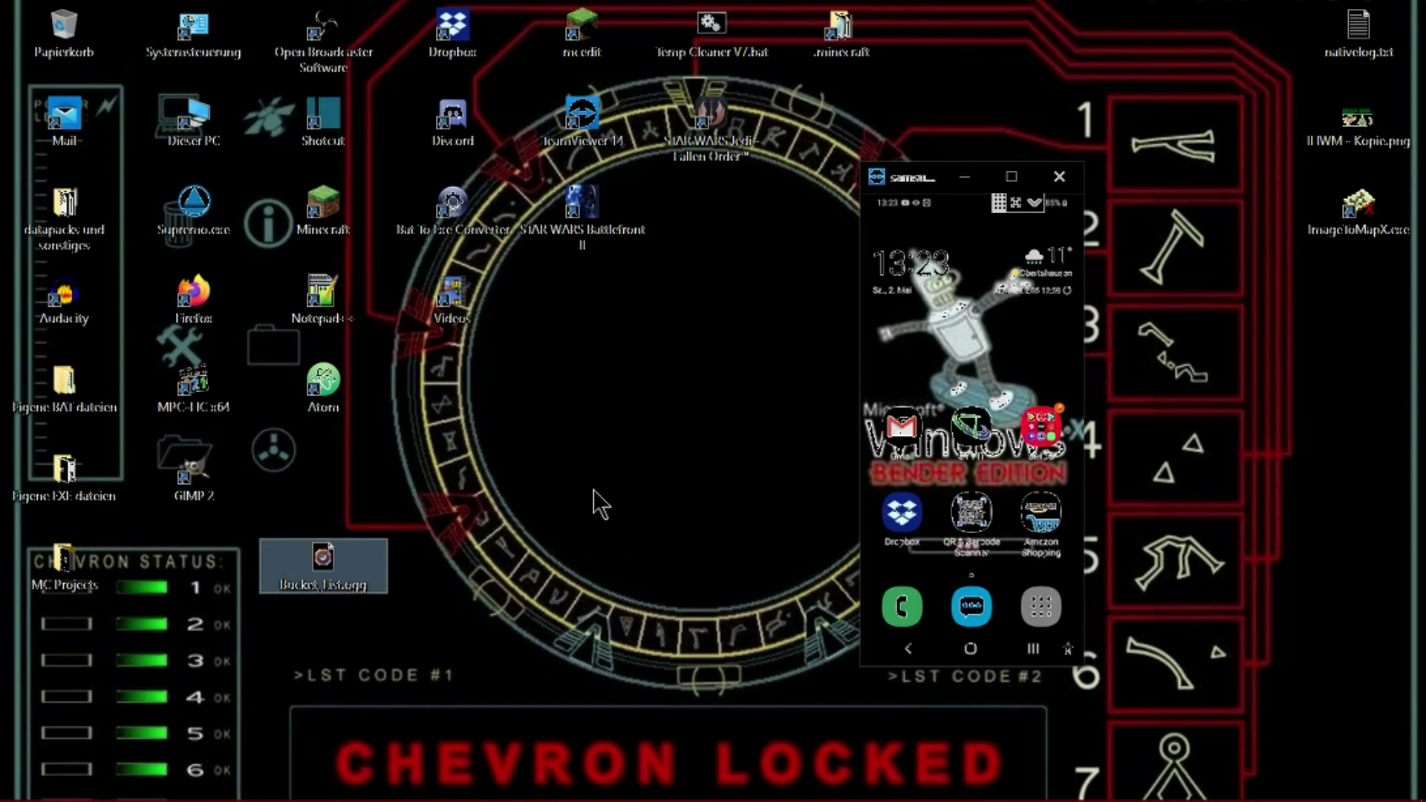
key("alt+Tab")
key("alt+Tab")
key("alt+Tab")
key("alt+Tab")
key("alt+Tab")
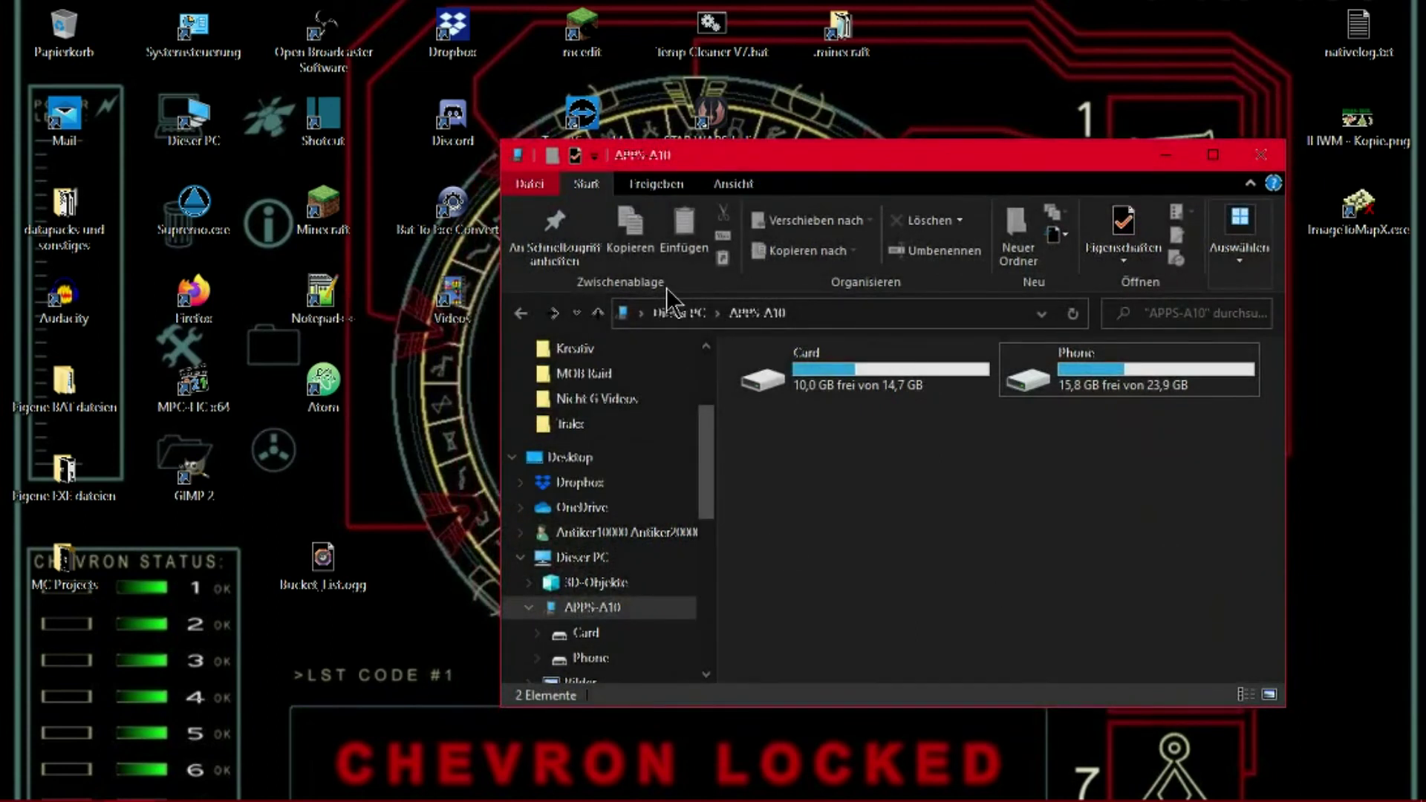
left_click_drag(737, 159, 639, 154)
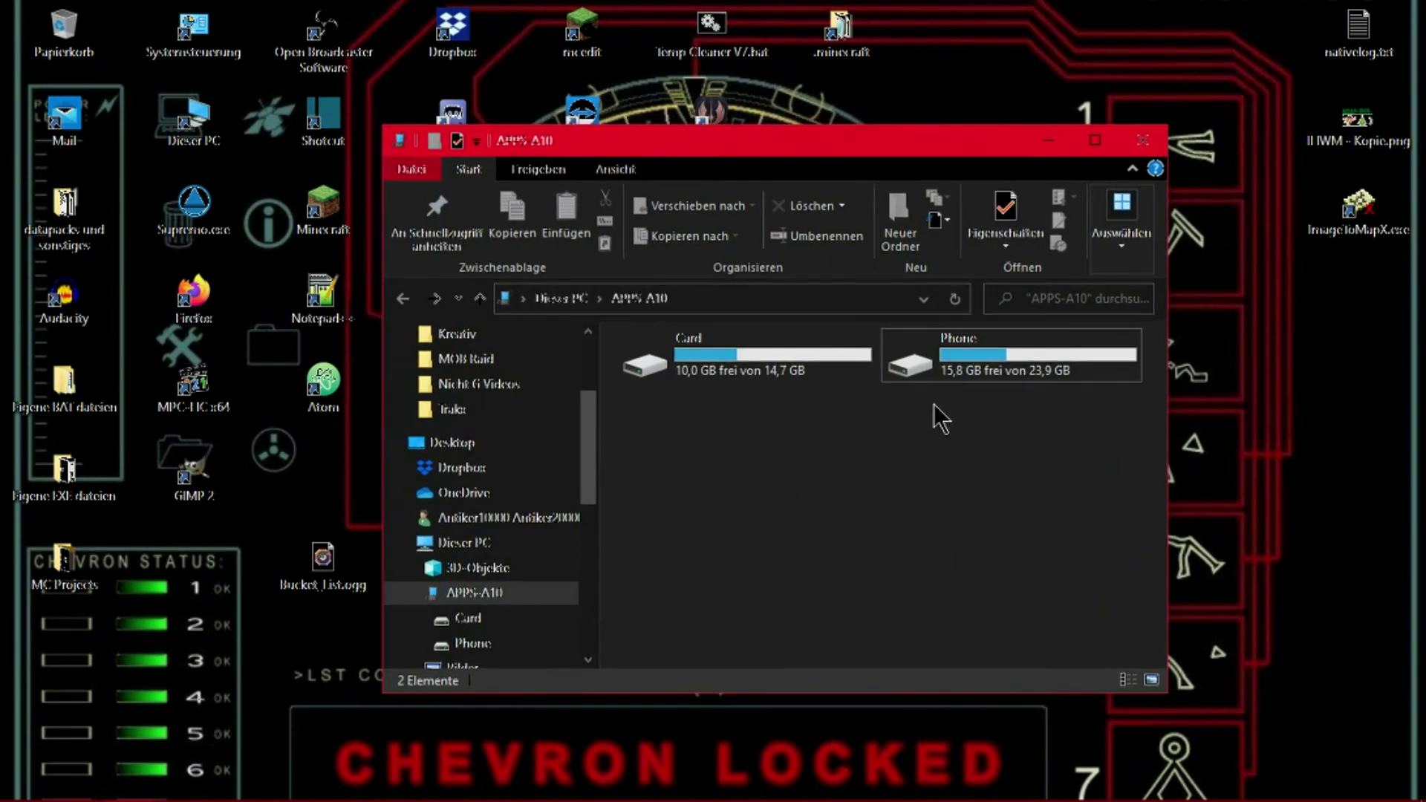
- Copy Bucket_List.ogg from the desktop into the Notifications folder of the phone's internal storage
left_click(332, 597)
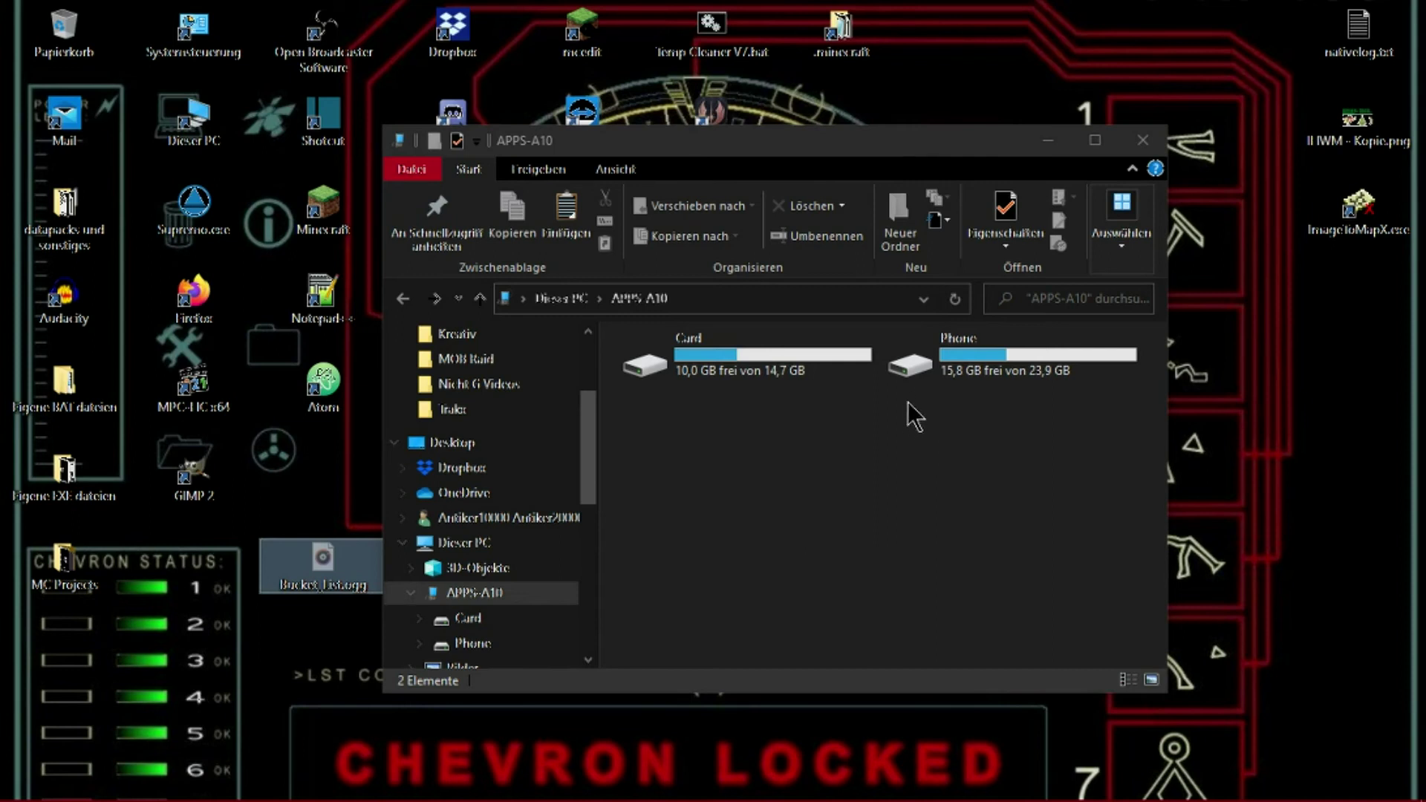
double_click(945, 380)
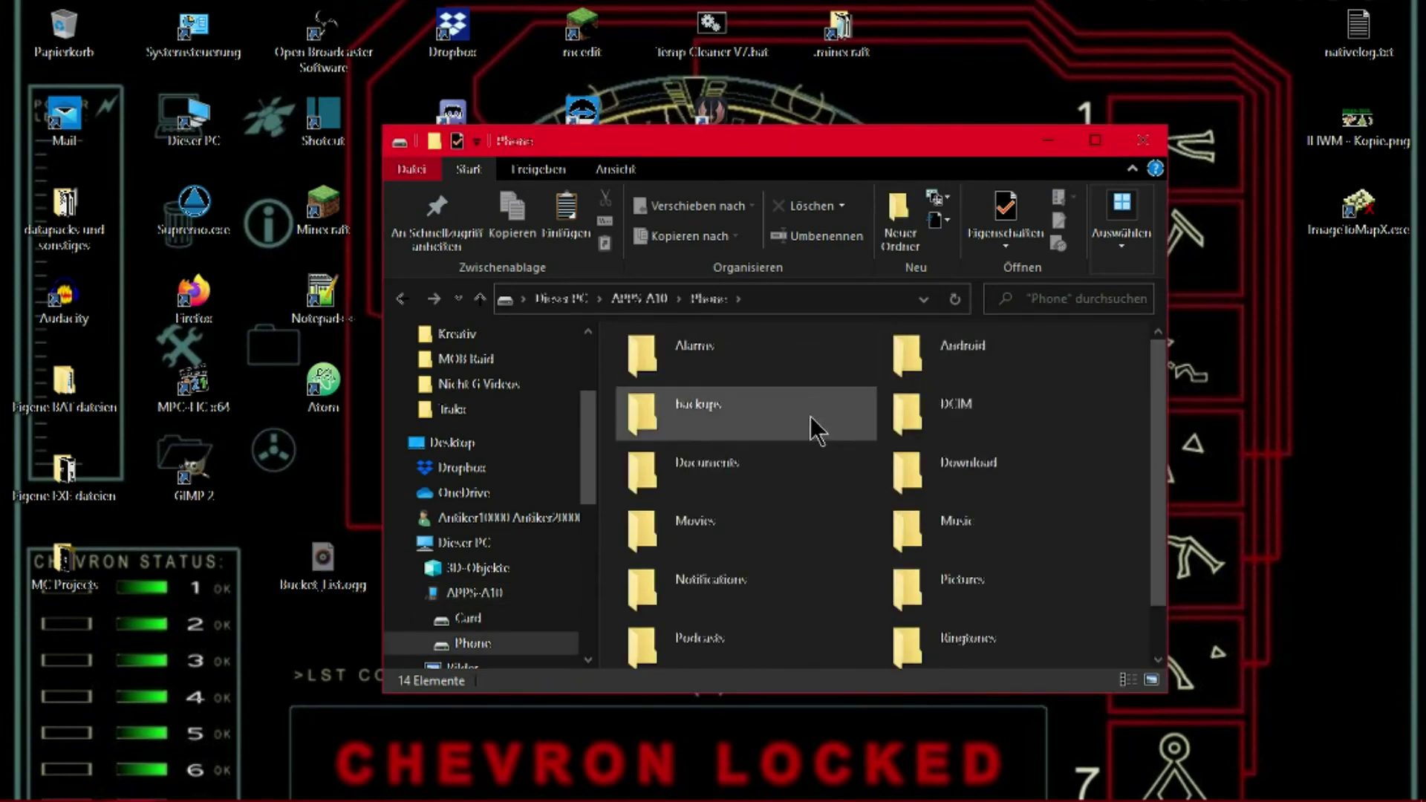
scroll(760, 501, "down", 1)
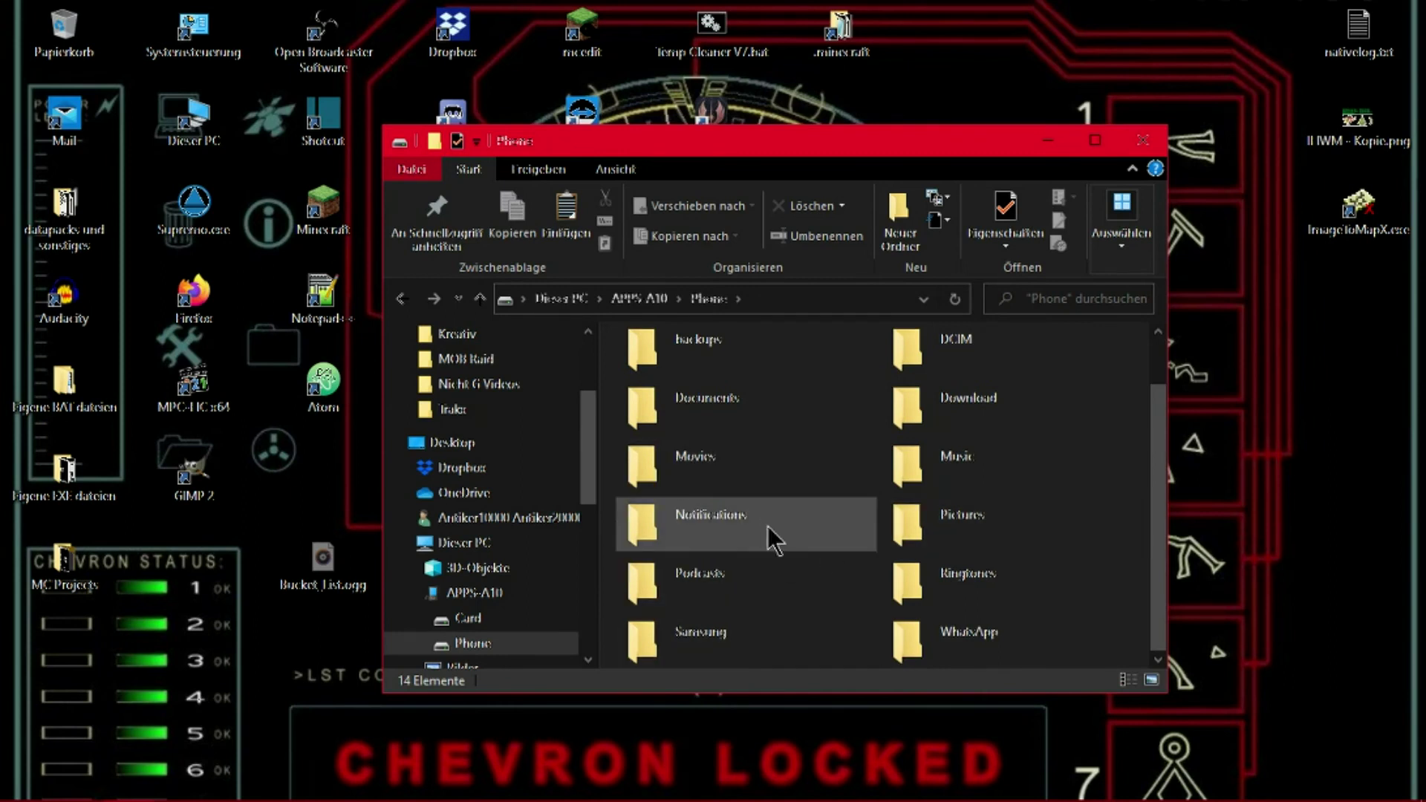
double_click(769, 531)
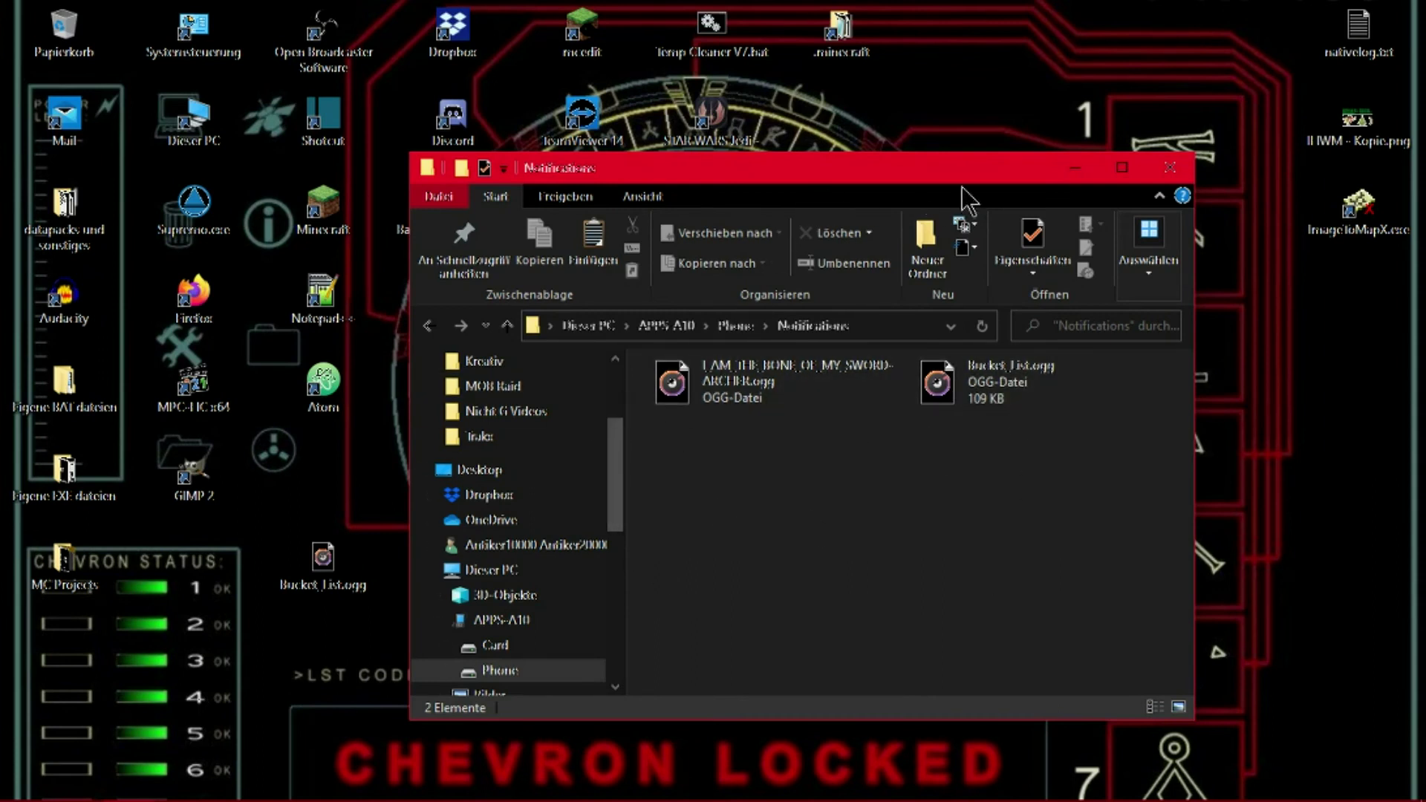
- Switch to the phone's TeamViewer remote window and open the tone list for Gmail e-mail notifications in the phone settings
key("alt+Tab")
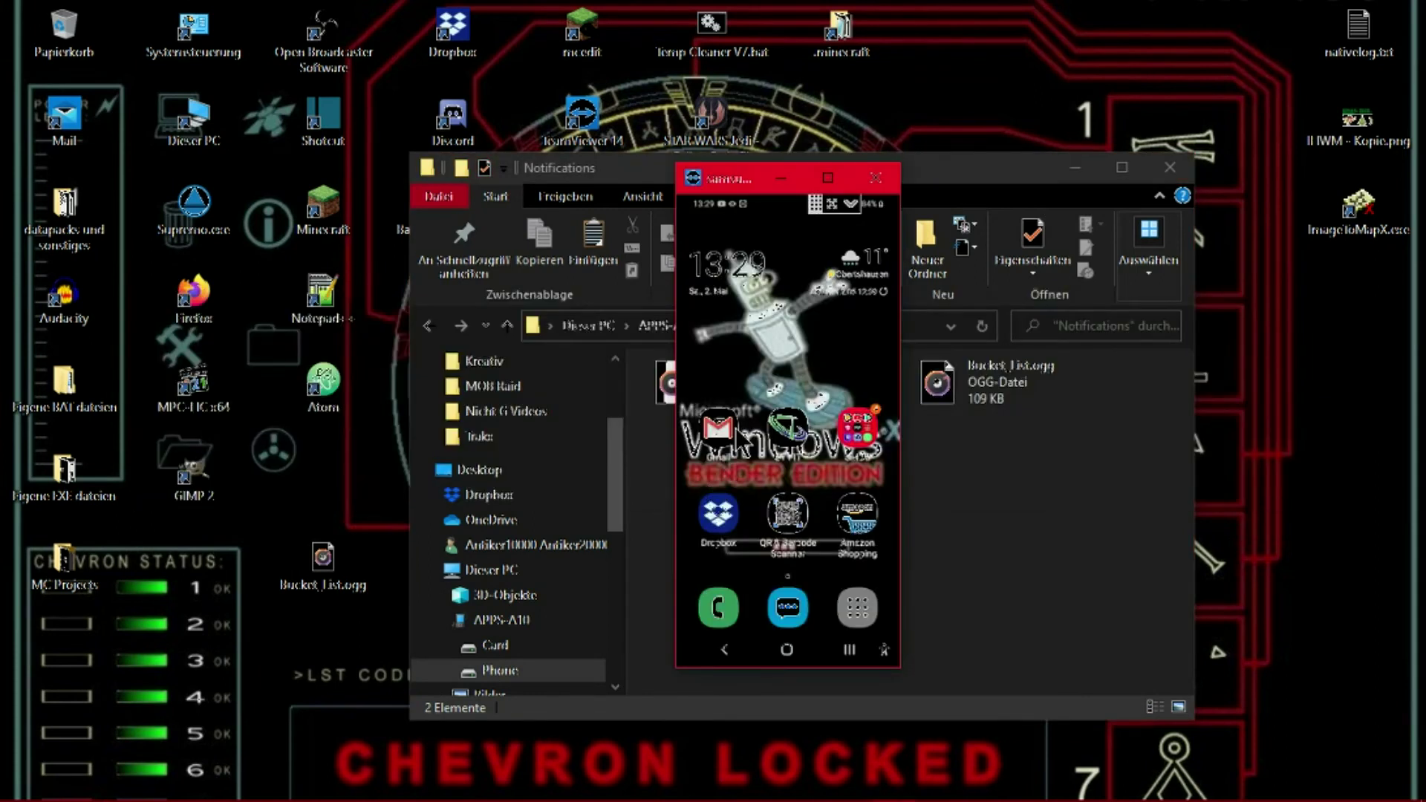
scroll(740, 435, "down", 2)
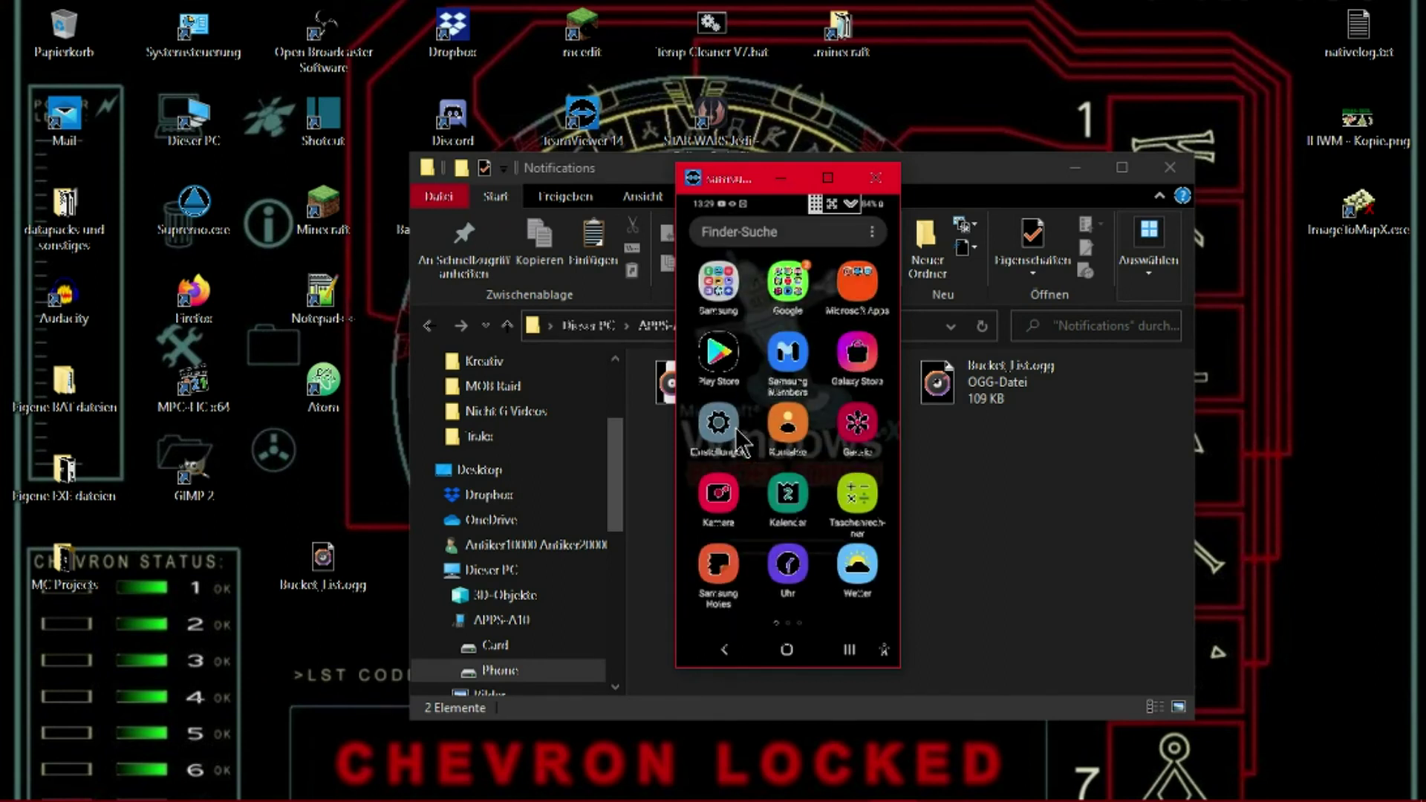
left_click(718, 425)
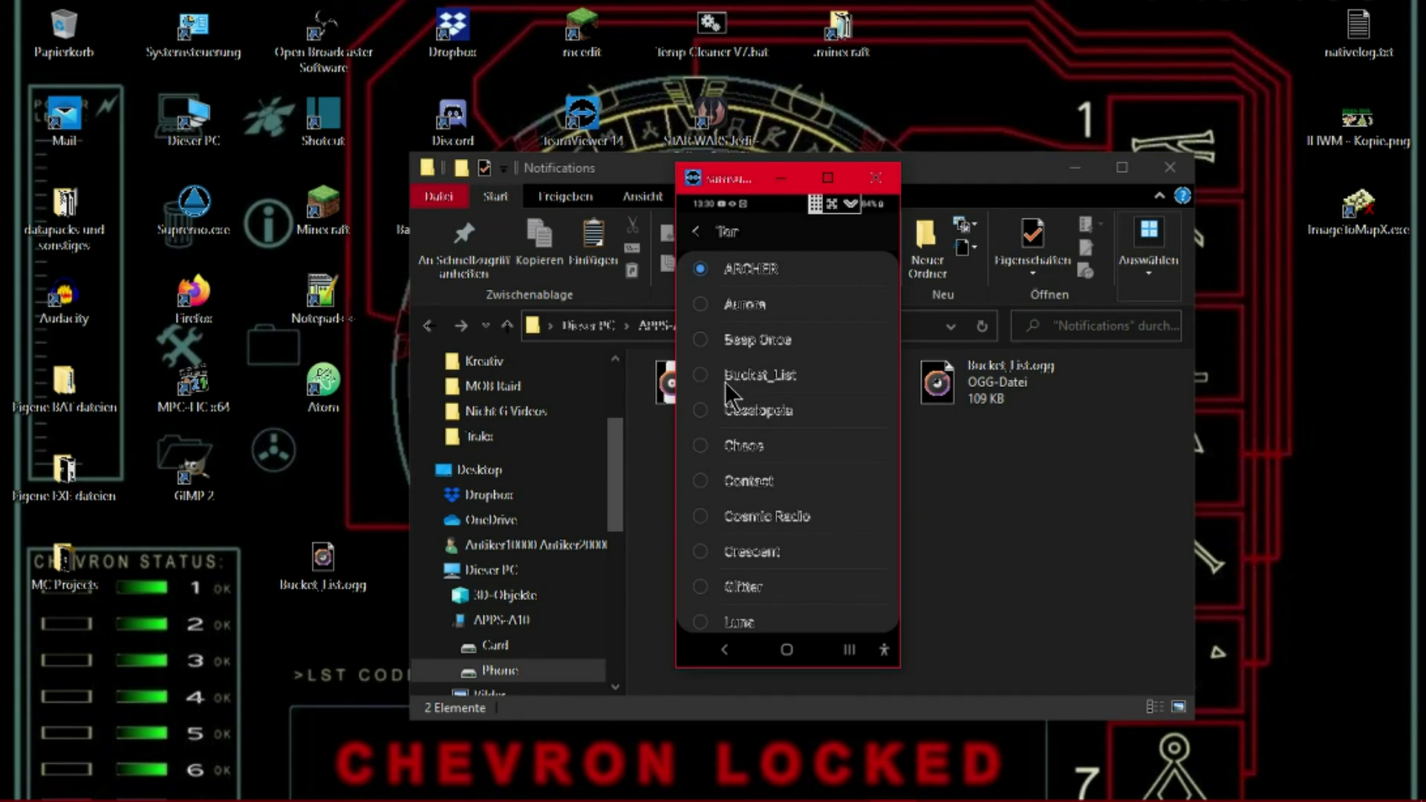
- Turn on the phone's sound in the quick settings and choose Bucket_List as the e-mail notification tone
key("ctrl+n")
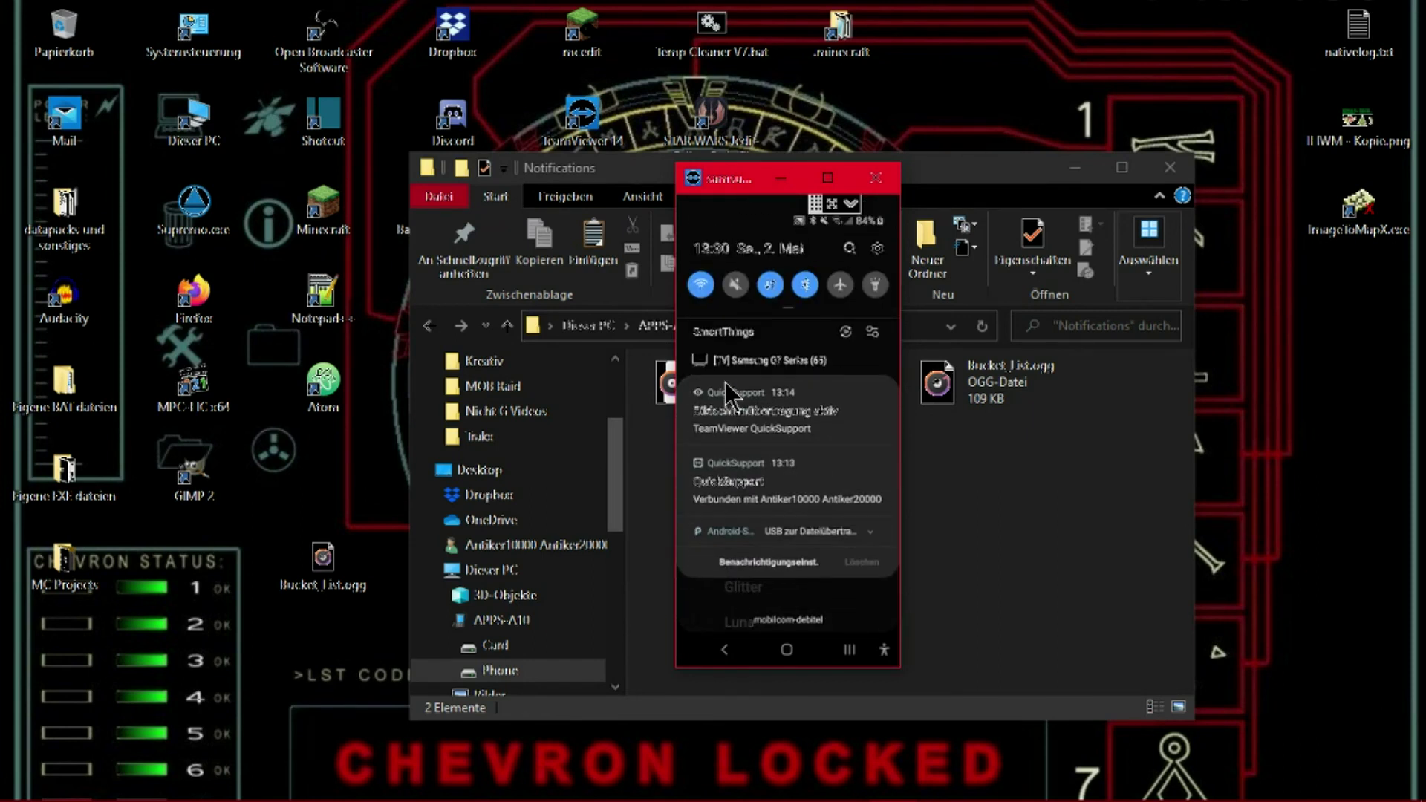
key("ctrl+shift+n")
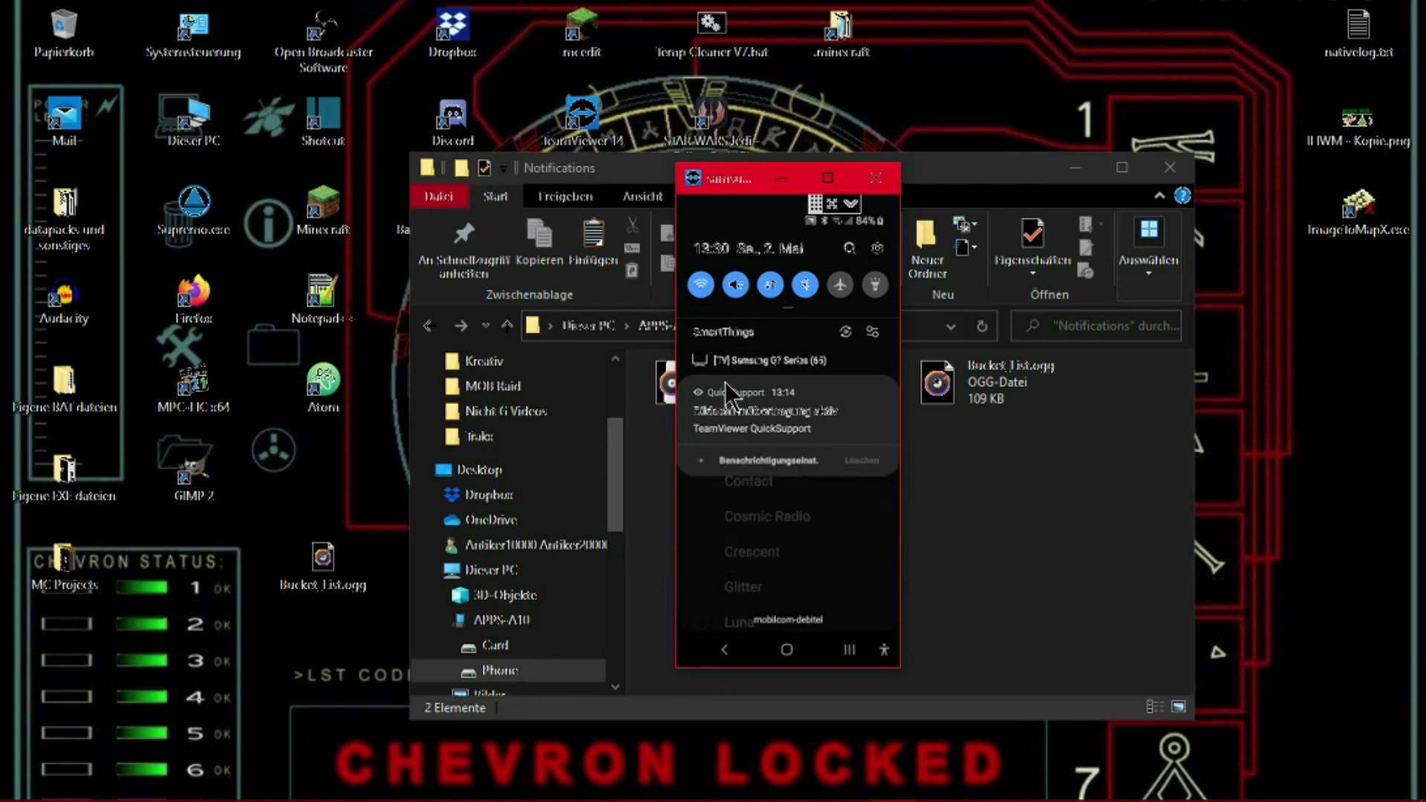
left_click(727, 384)
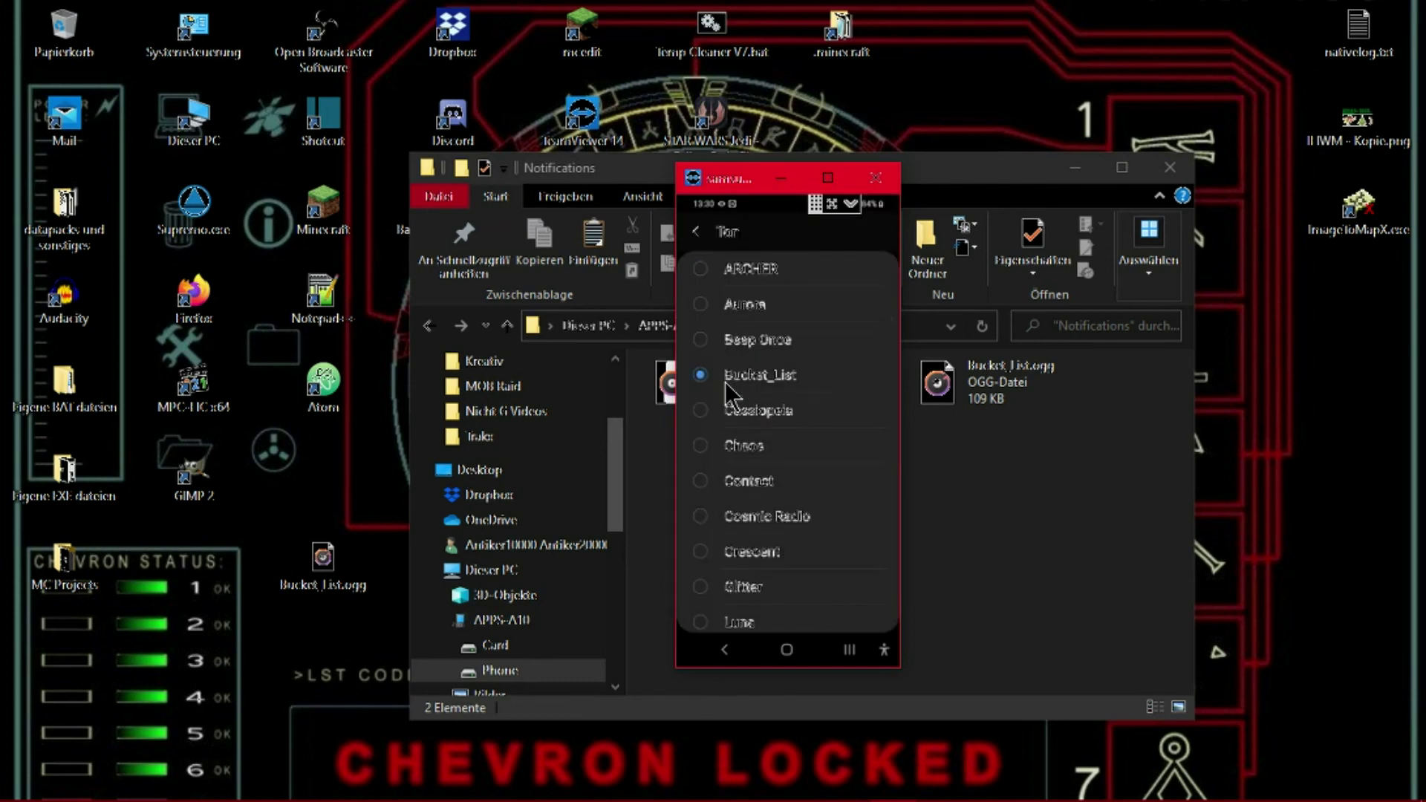
right_click(727, 385)
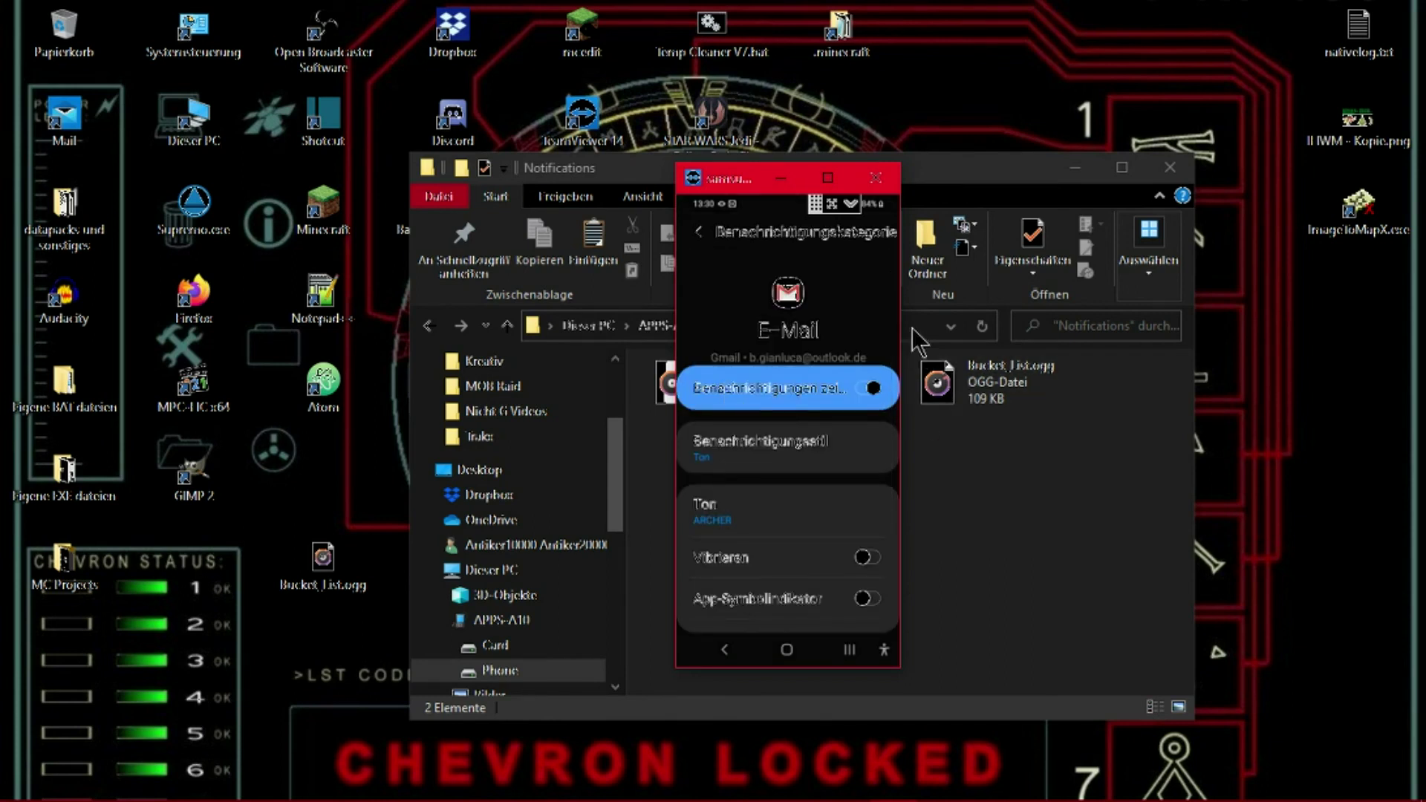